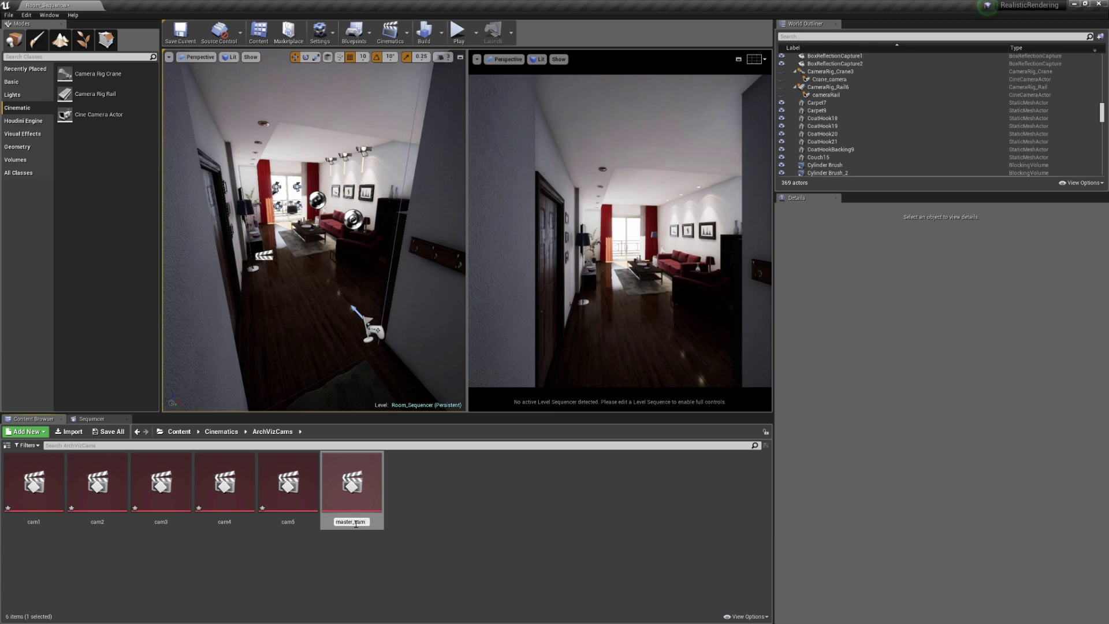
- Name the new level sequence master_cam and save it together with the cam1 to cam5 sequences
key("Return")
left_click(47, 498)
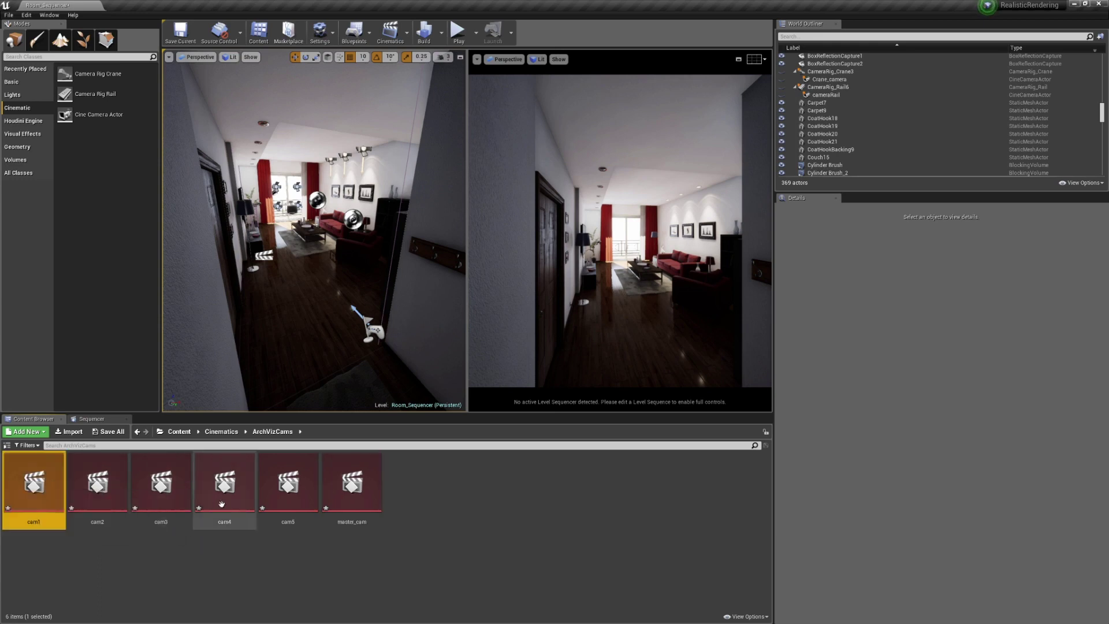
left_click(325, 489, "shift")
right_click(337, 490)
left_click(363, 373)
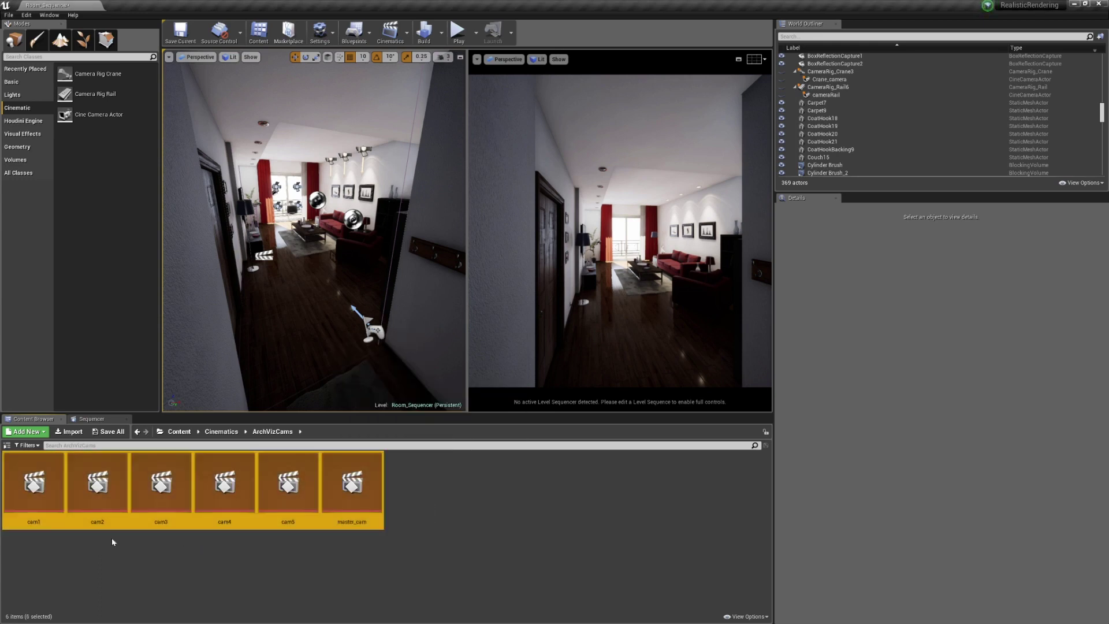
left_click(111, 541)
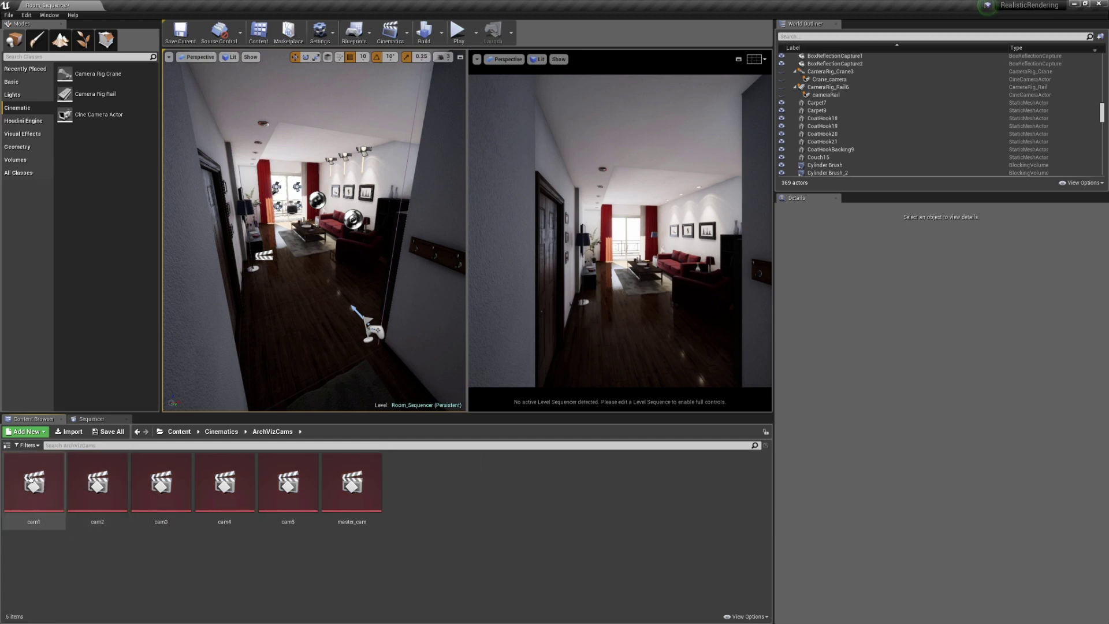
- Open the cam1 level sequence for editing in Sequencer
left_click(38, 486)
double_click(38, 485)
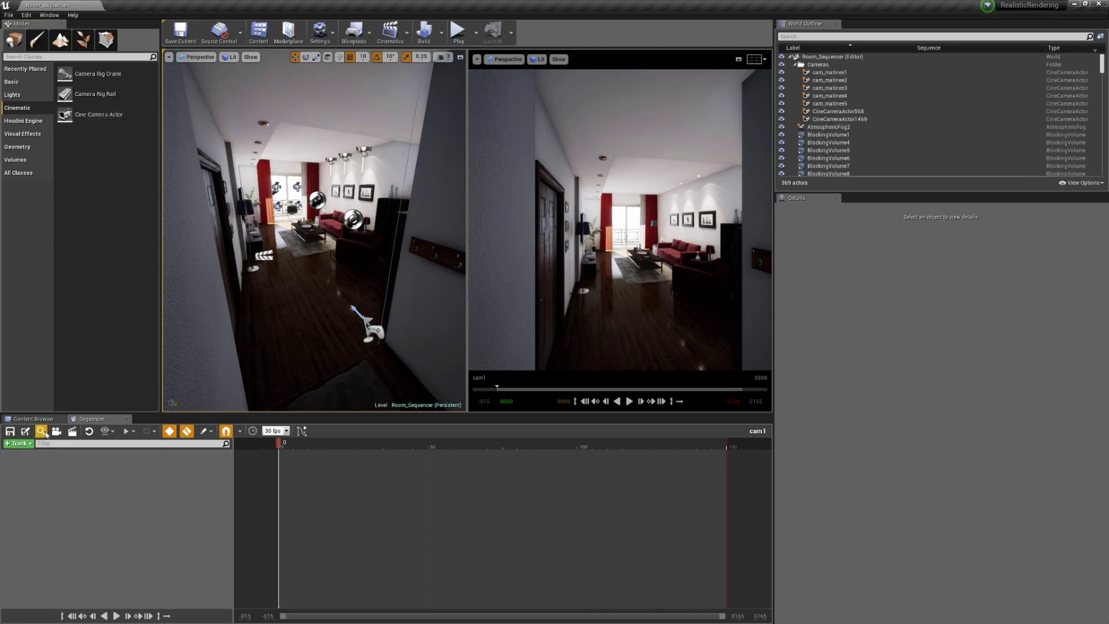
left_click(35, 419)
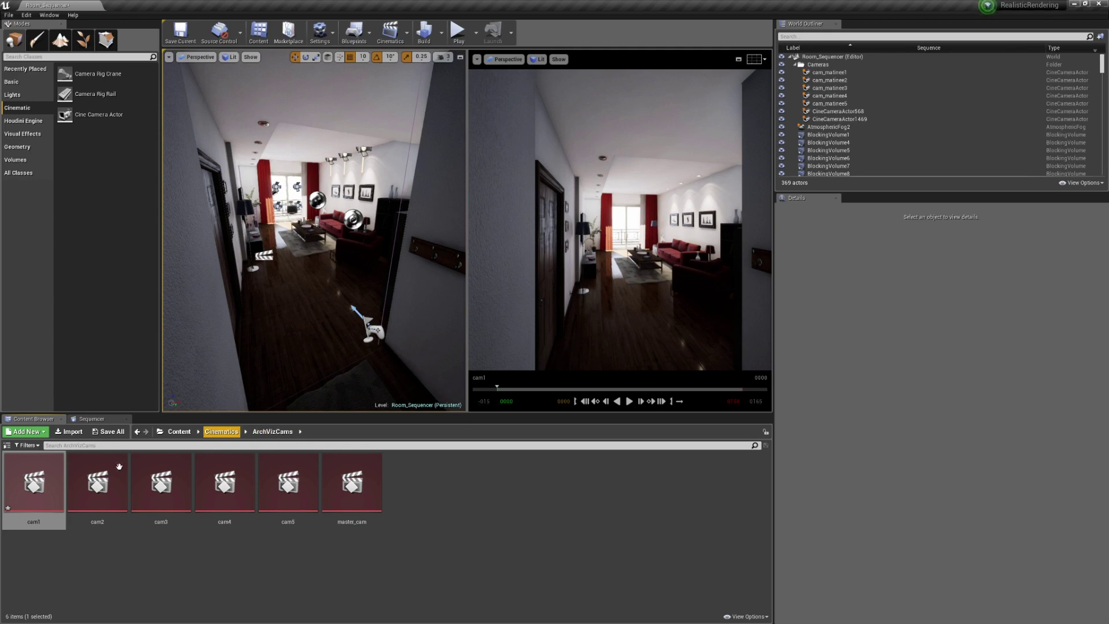
left_click(92, 418)
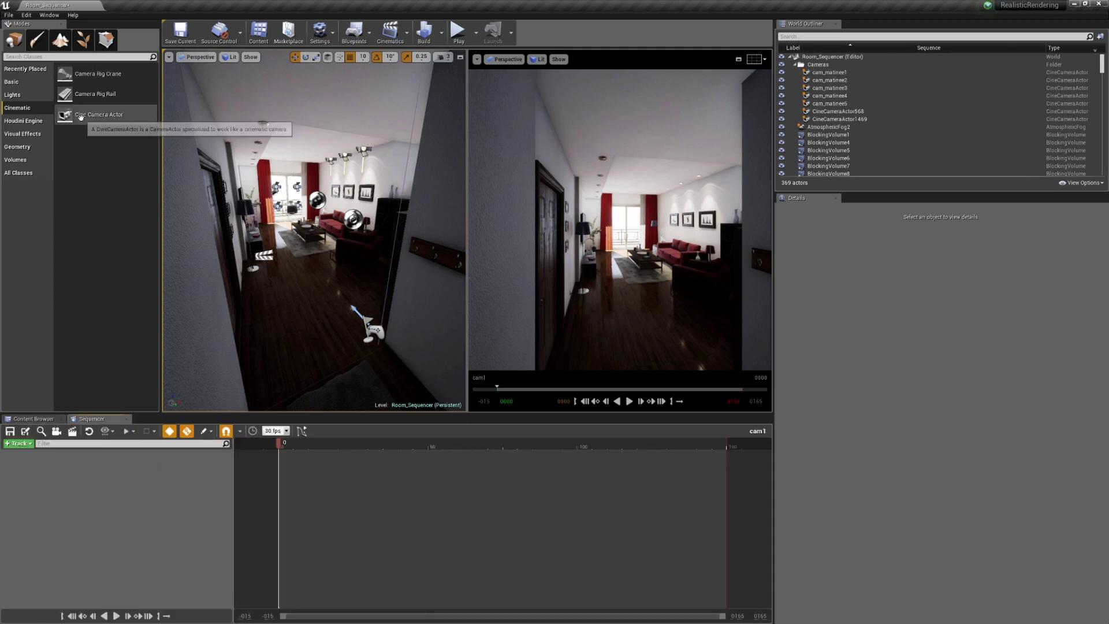
- Place a Cine Camera Actor in the room and add it to the cam1 sequence as a track
left_click_drag(82, 81, 313, 297)
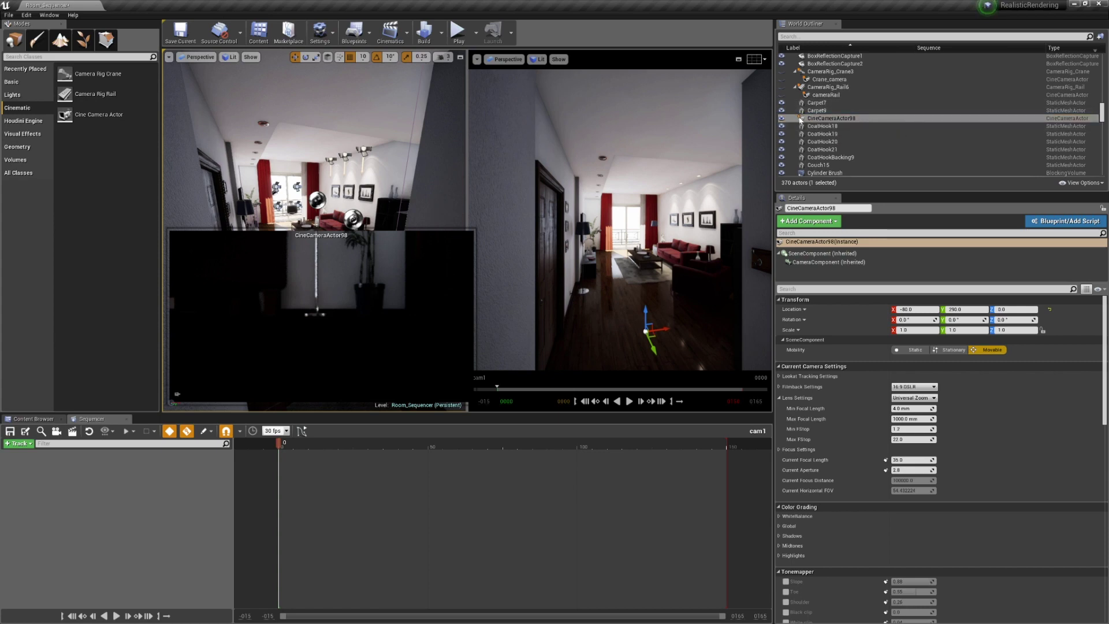
left_click(800, 119)
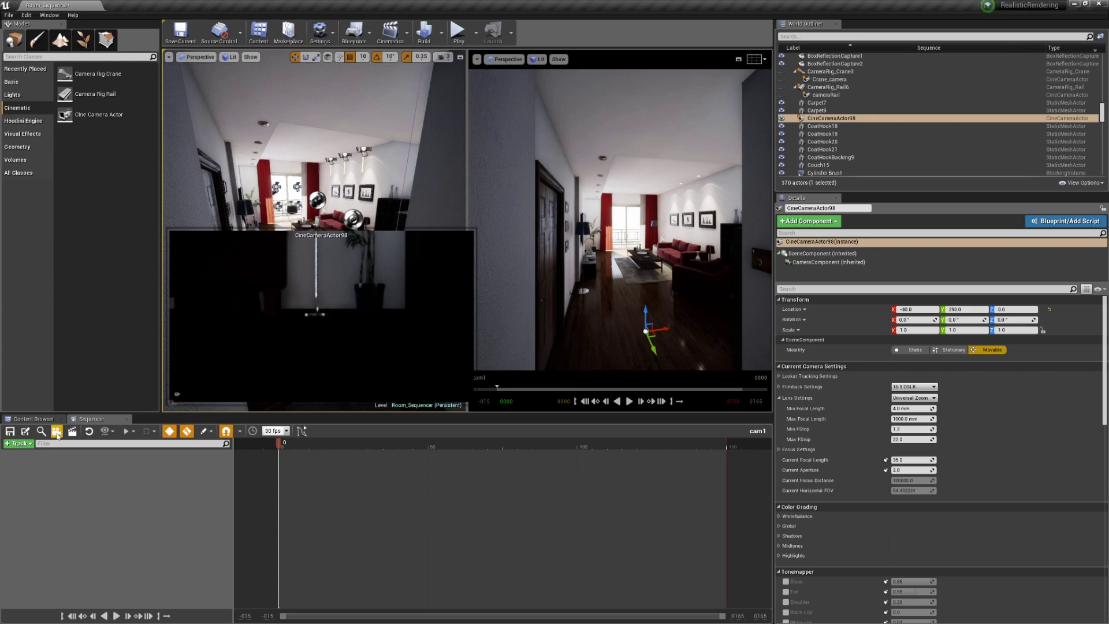
left_click(89, 430)
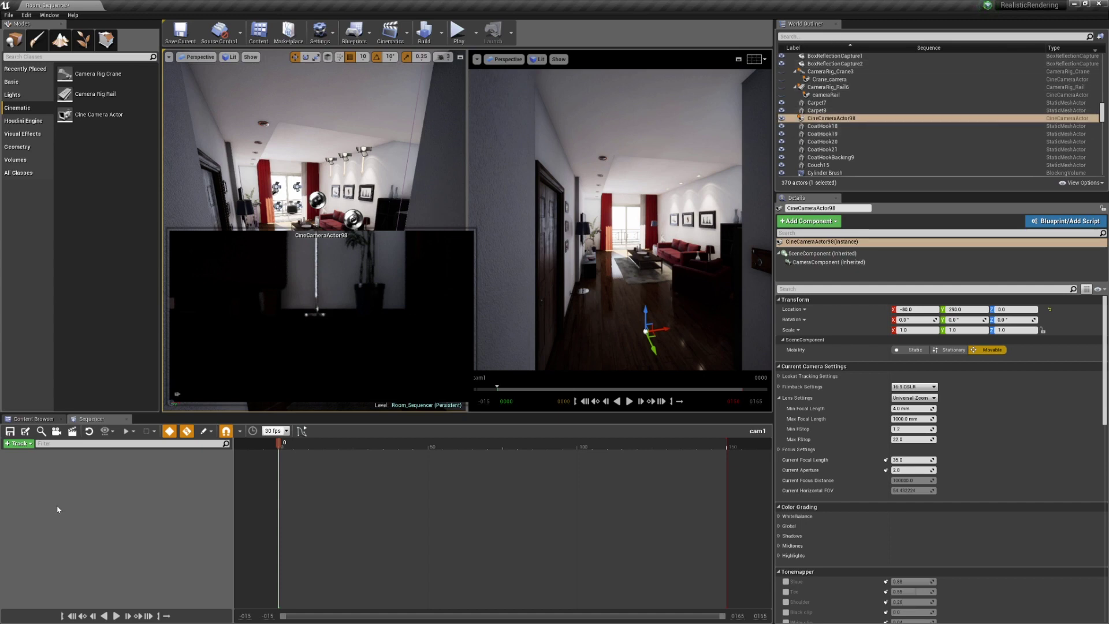
left_click_drag(822, 118, 84, 500)
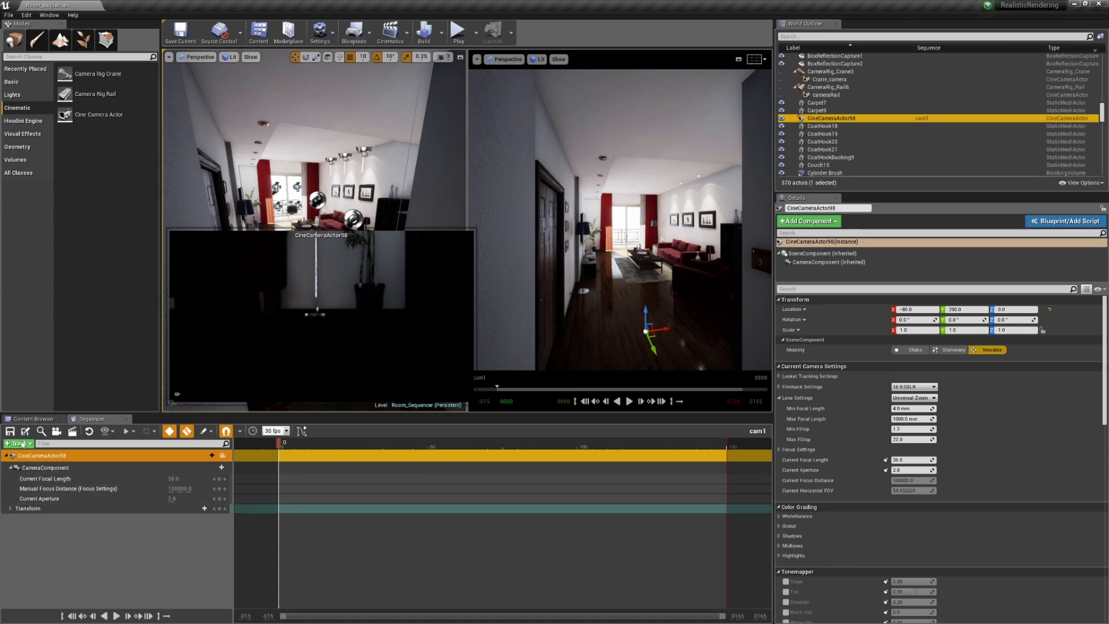
- Add a Camera Cuts track to cam1 and assign CineCameraActor98 to it
left_click(19, 443)
left_click(42, 494)
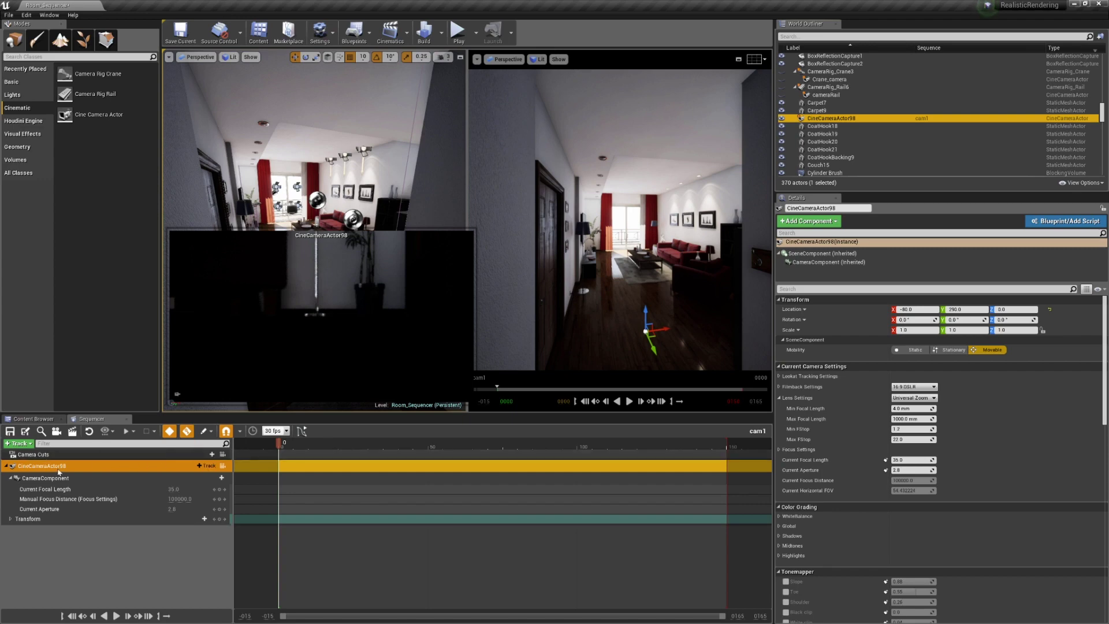
left_click(206, 455)
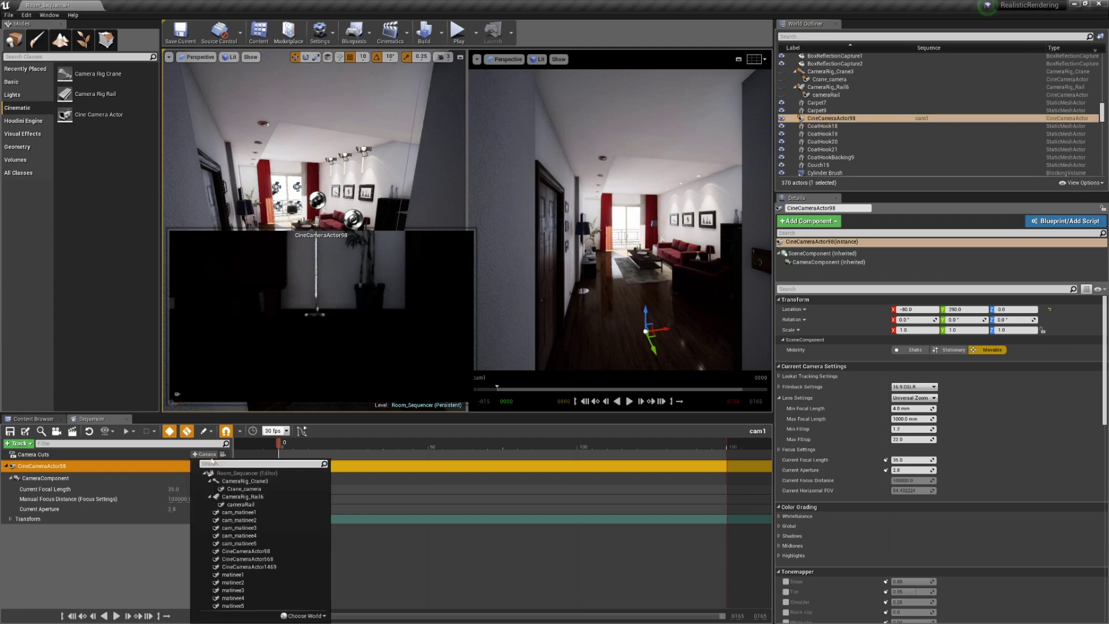
left_click(250, 551)
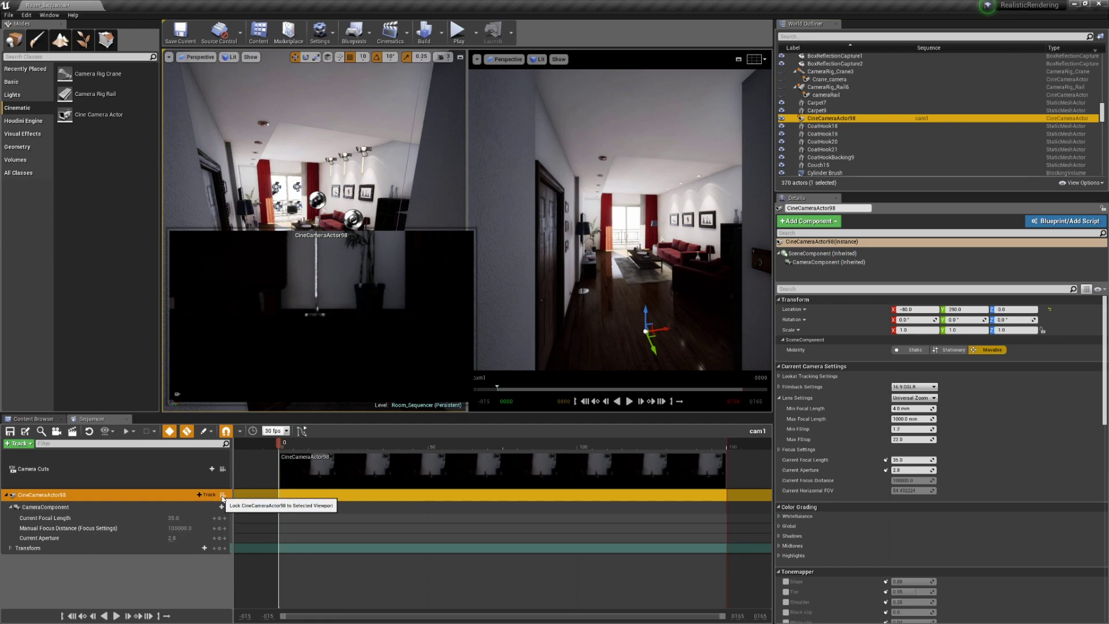
- Pilot CineCameraActor98 in the perspective viewport, lock the cinematic viewport to the camera cuts, and stop piloting
left_click(223, 495)
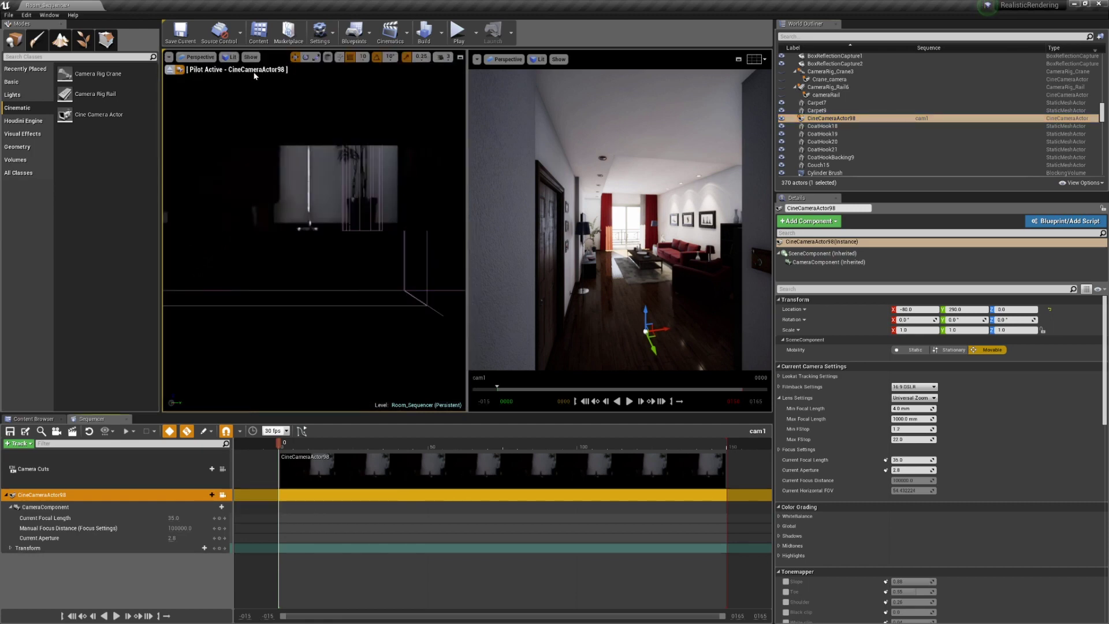
left_click(222, 470)
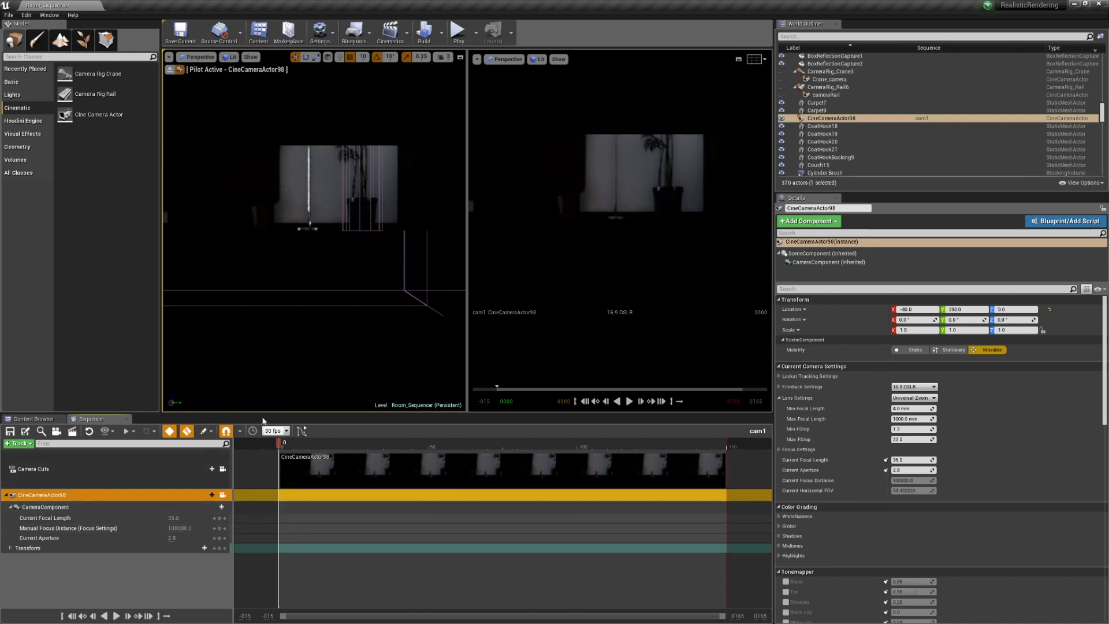
left_click(171, 69)
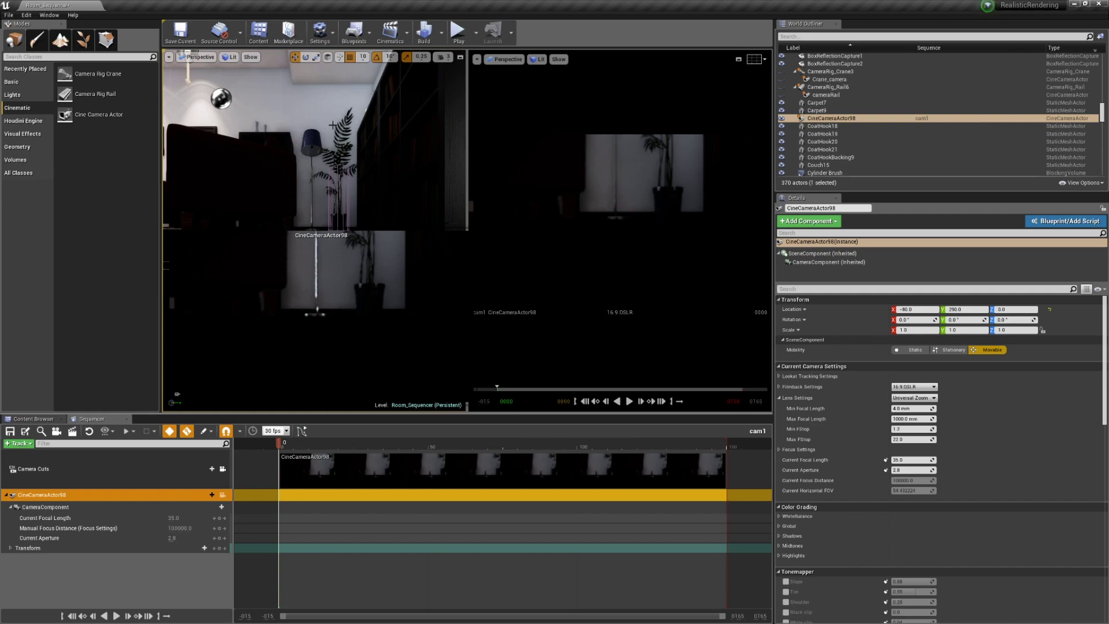
- Raise CineCameraActor98 above the floor to a Z location of about 100
right_click_drag(332, 143, 312, 162)
left_click_drag(375, 141, 376, 107)
key("f")
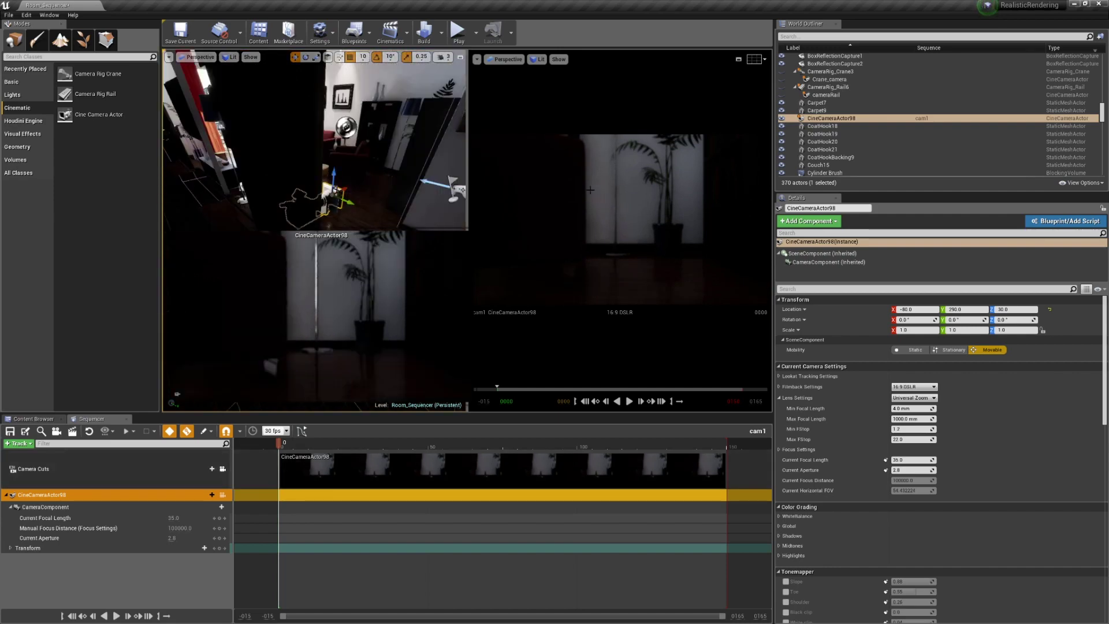
left_click_drag(333, 173, 338, 119)
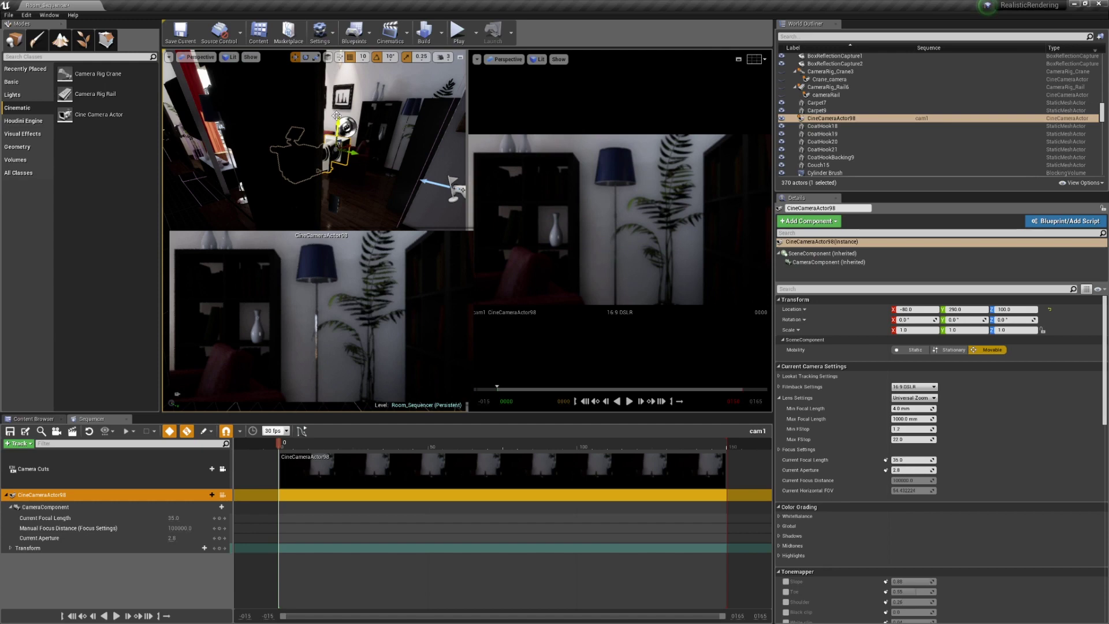
- Delete CineCameraActor98 from the level despite its reference in cam1
left_click(820, 120)
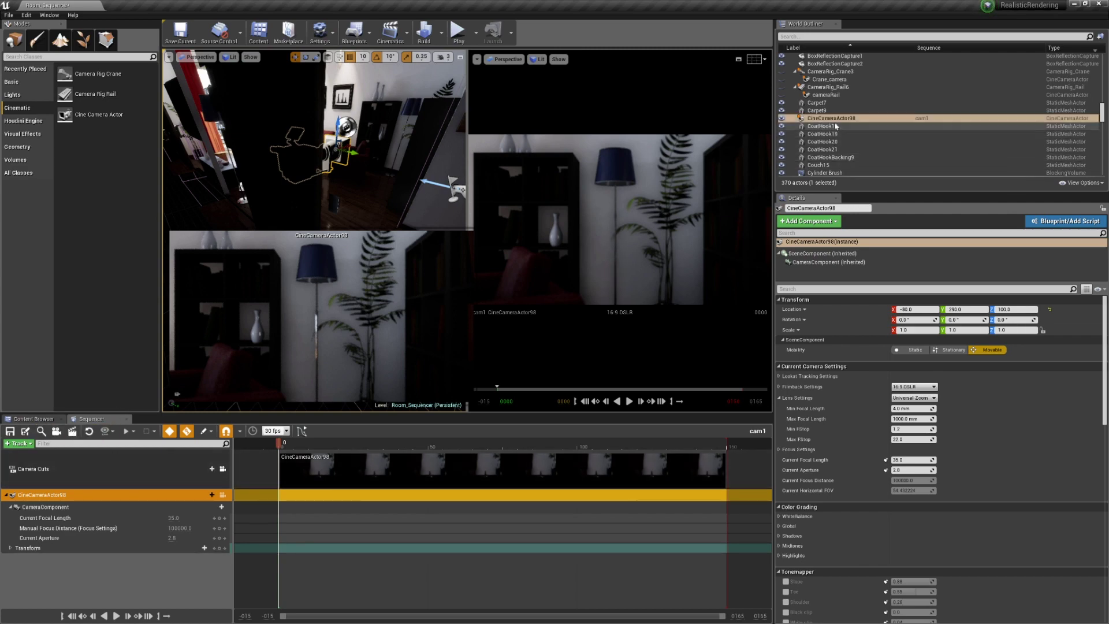
left_click(56, 534)
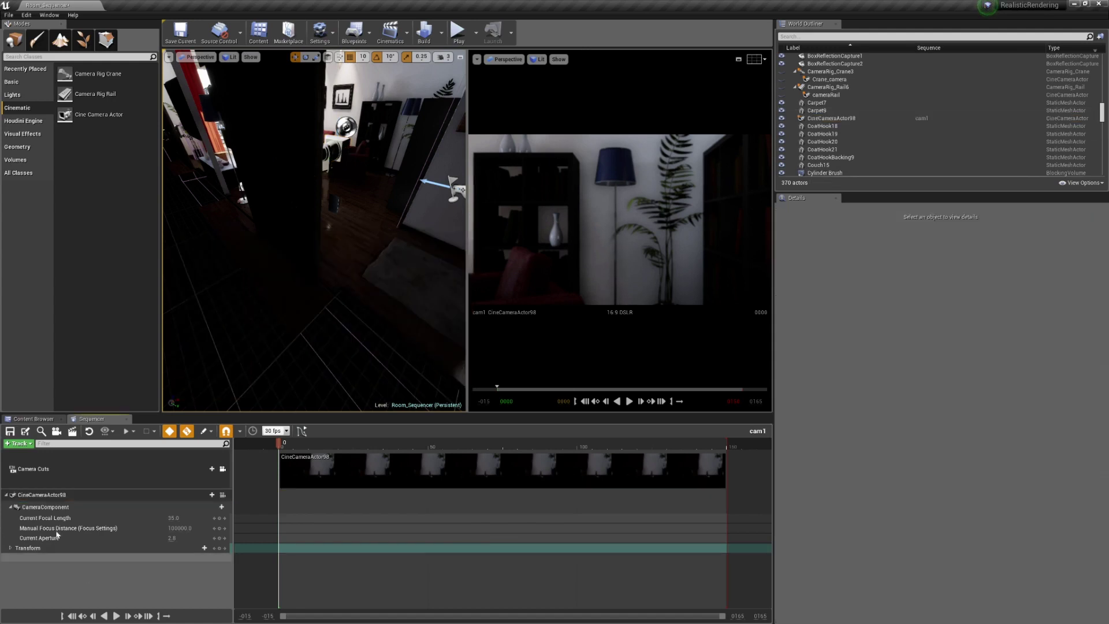
left_click(47, 497)
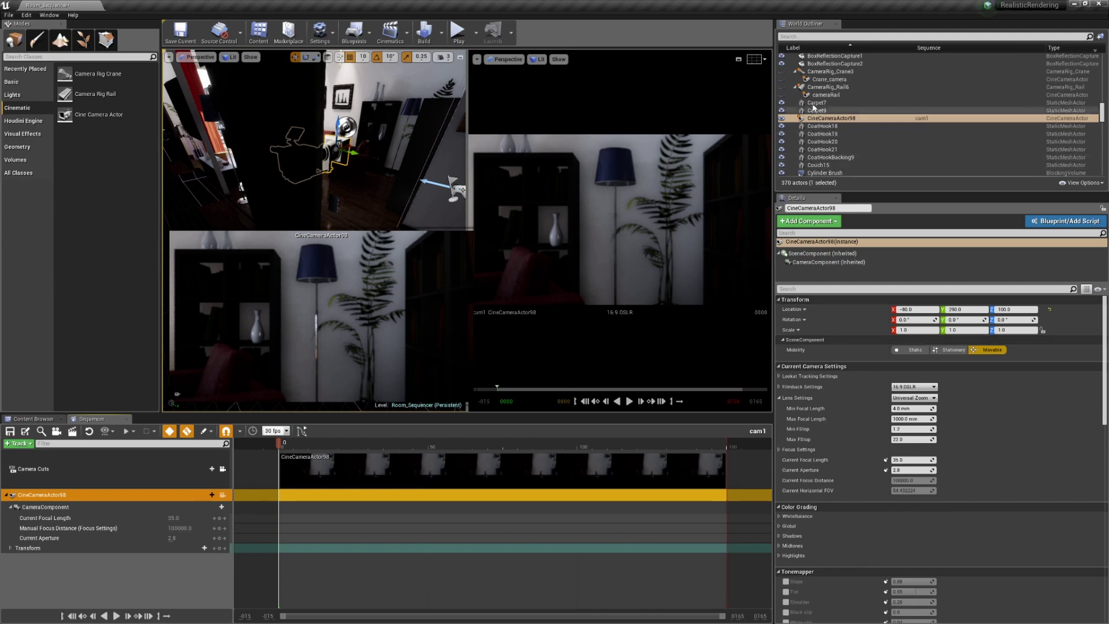
left_click(821, 119)
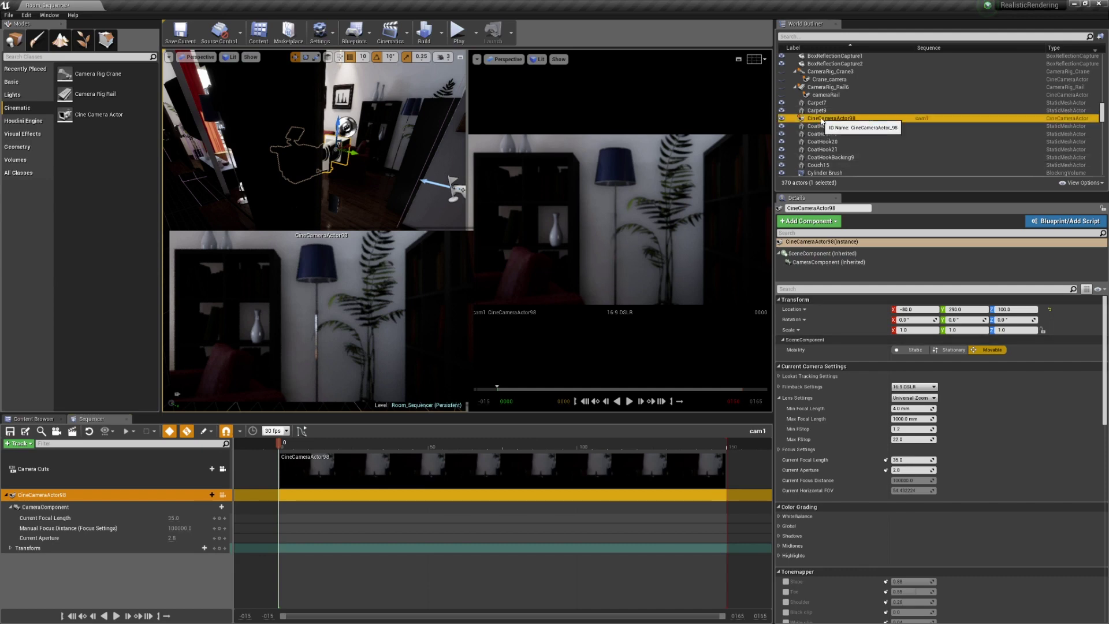
key("Delete")
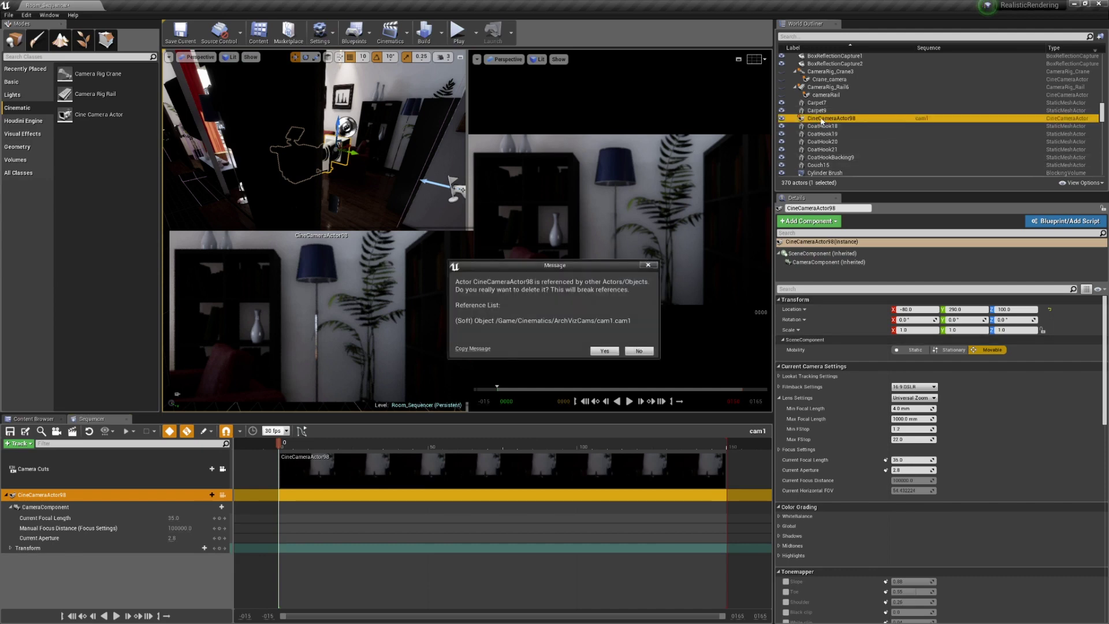
left_click(601, 350)
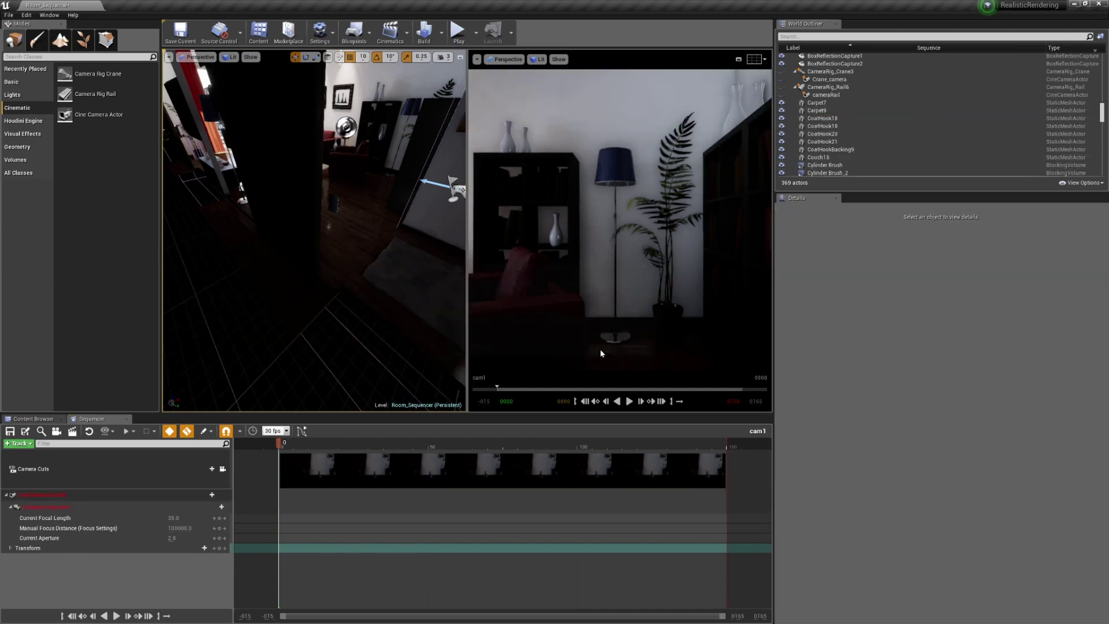
- Delete the broken camera track and the Camera Cuts track from the cam1 sequence
right_click(41, 497)
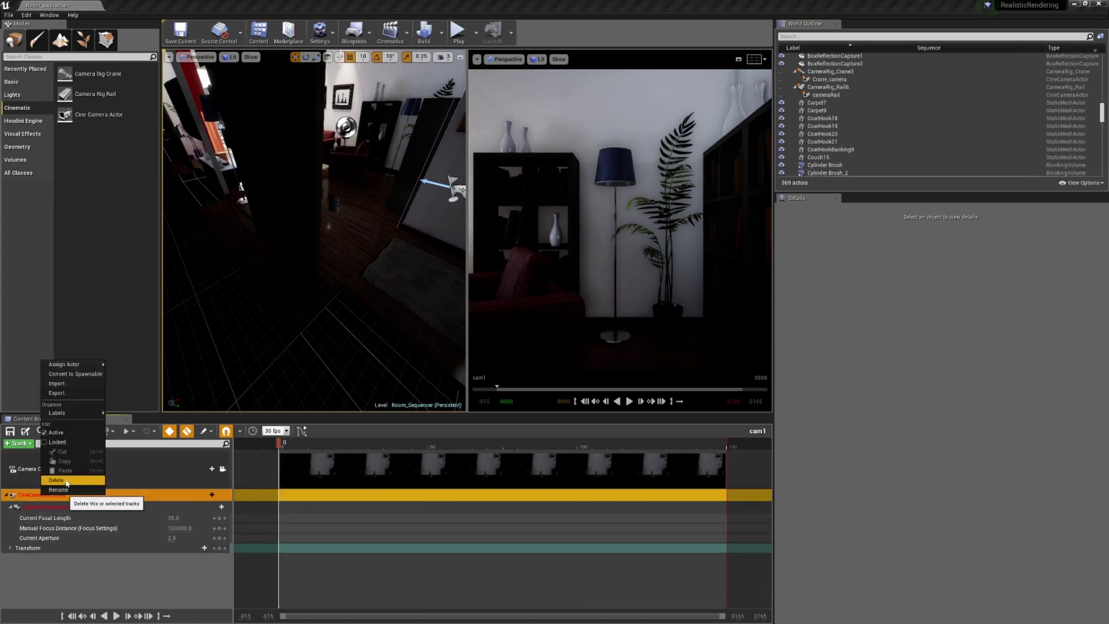
left_click(71, 482)
right_click(50, 471)
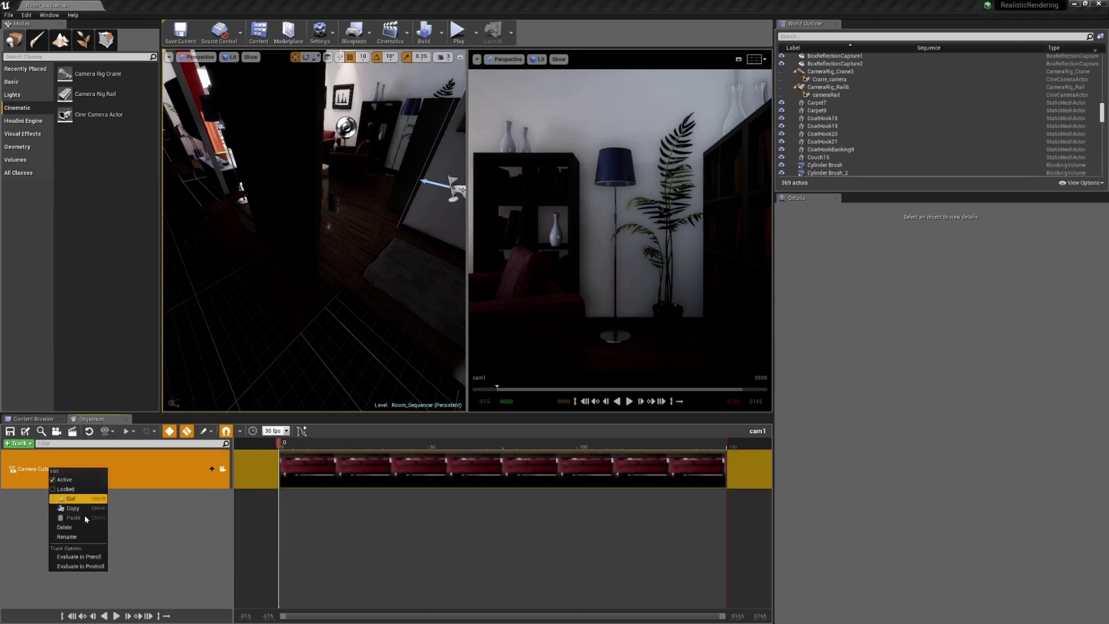
left_click(65, 527)
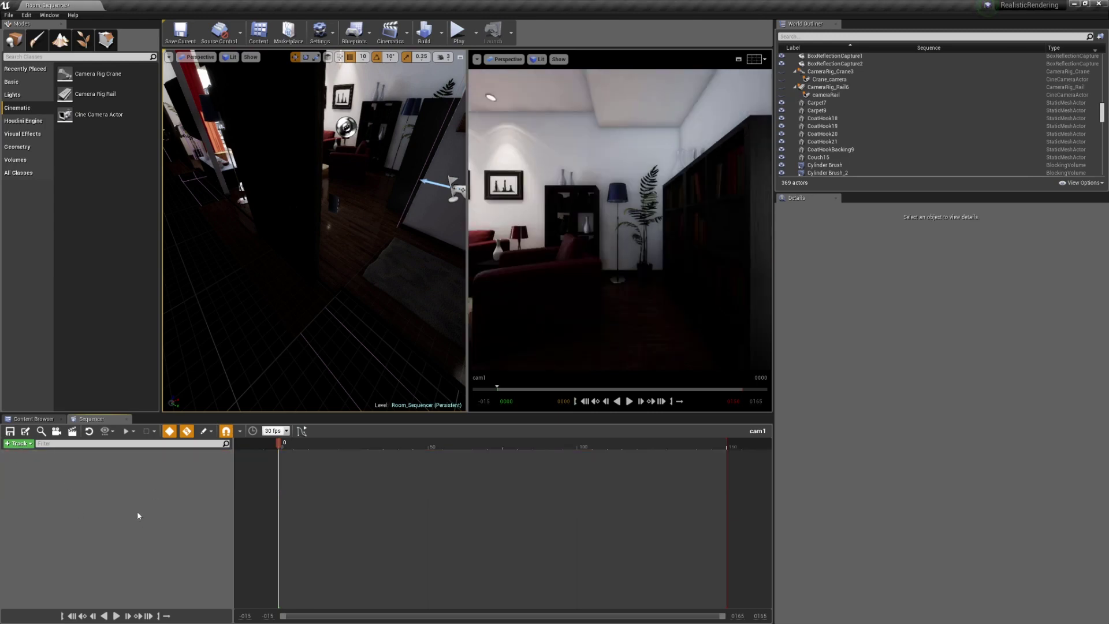
- Create a new spawnable camera with its own camera cut directly in the cam1 sequence
left_click(57, 432)
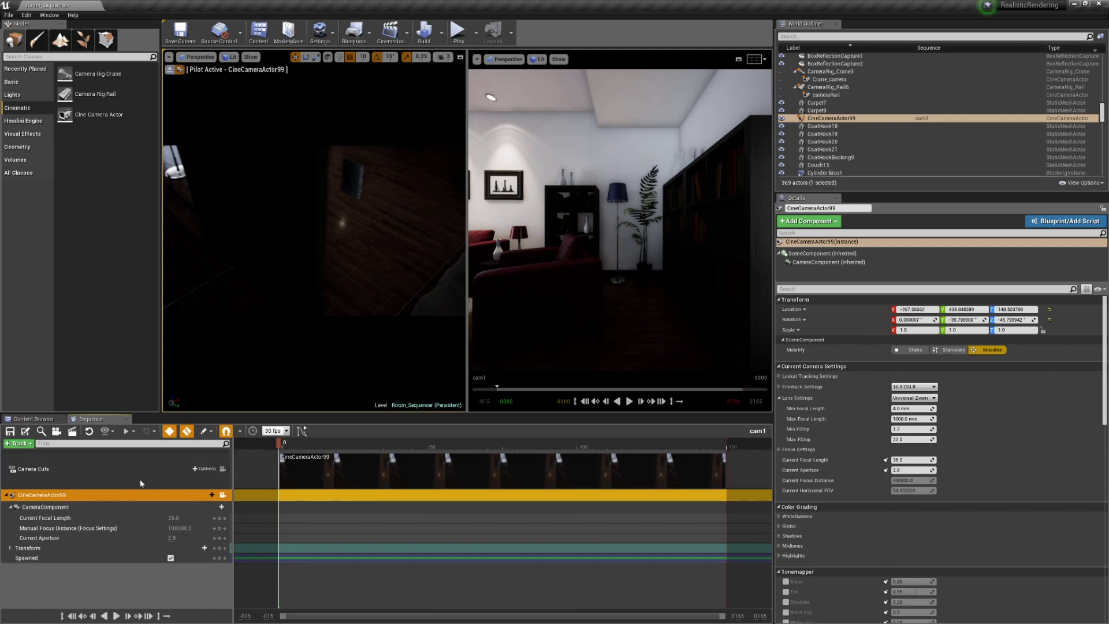
- Examine how the spawnable camera relates to the cam1 asset, its Sequencer tracks and its entry in the level's actor list
left_click(33, 419)
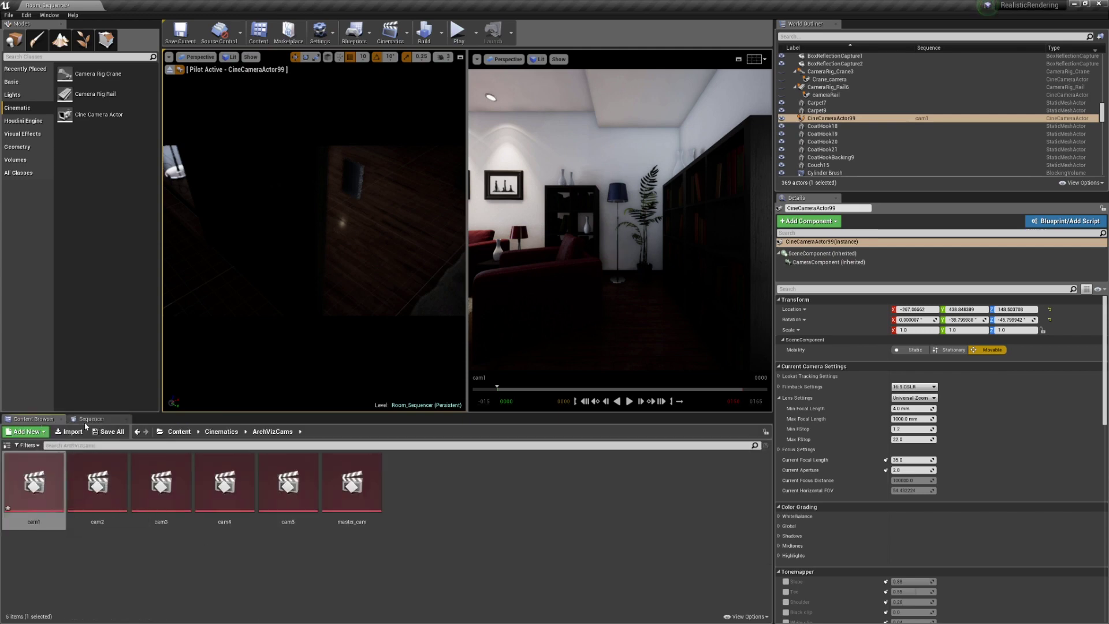
double_click(26, 478)
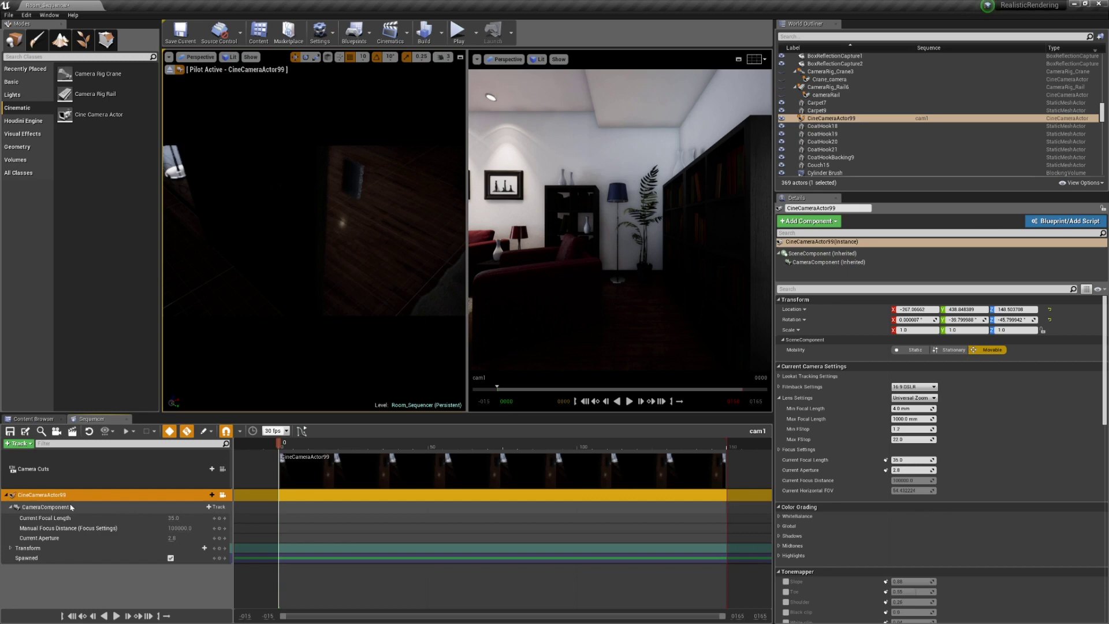
left_click(34, 419)
left_click(93, 419)
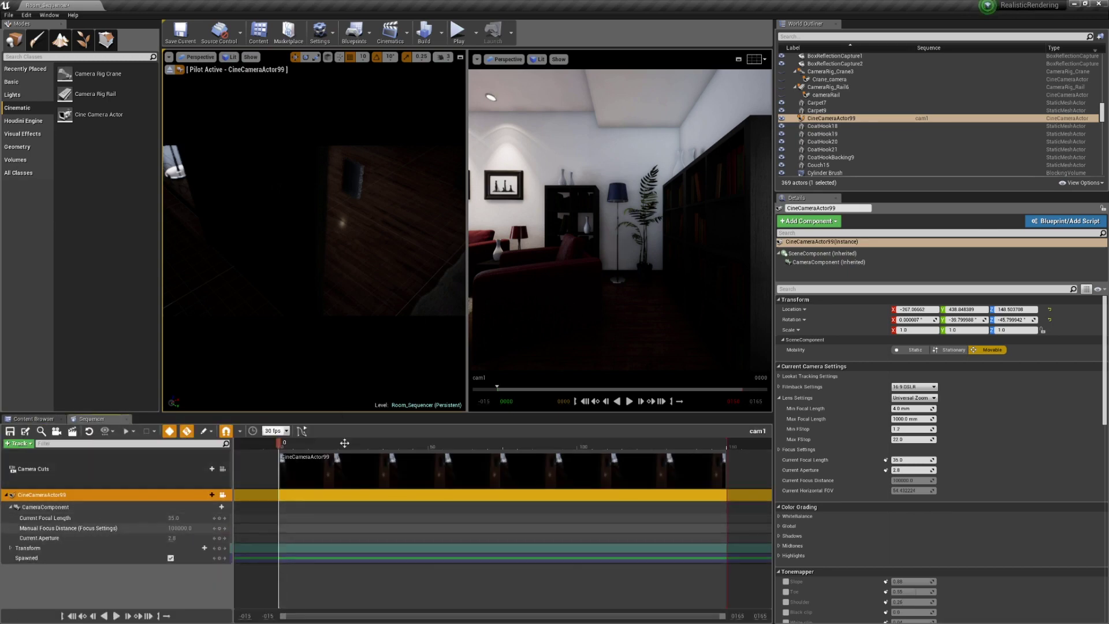
left_click(808, 119)
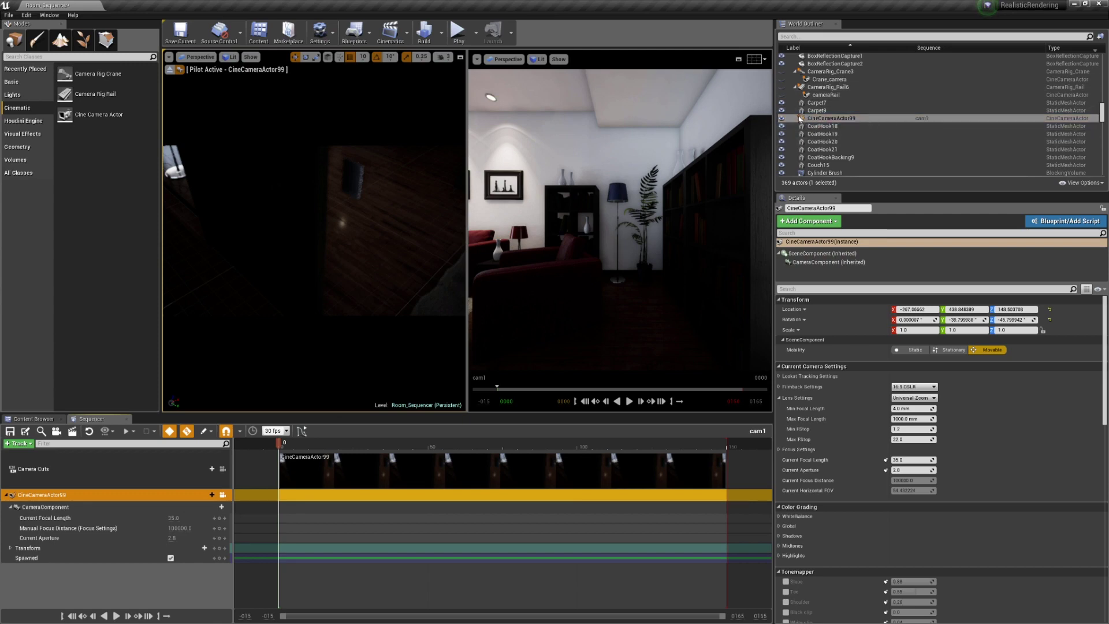
left_click(800, 118)
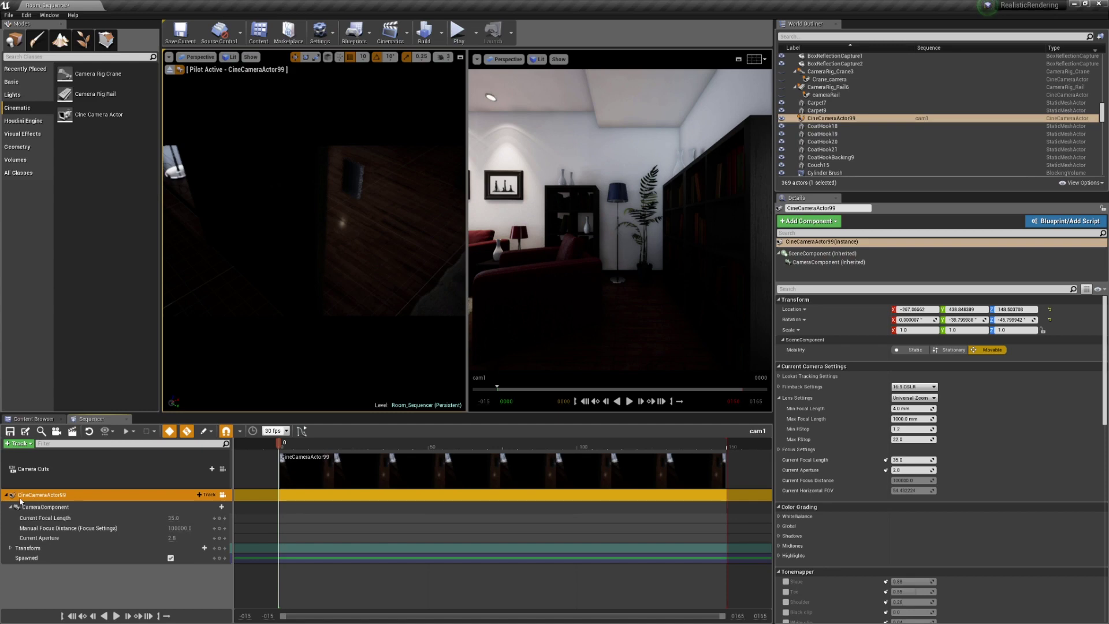
left_click(33, 419)
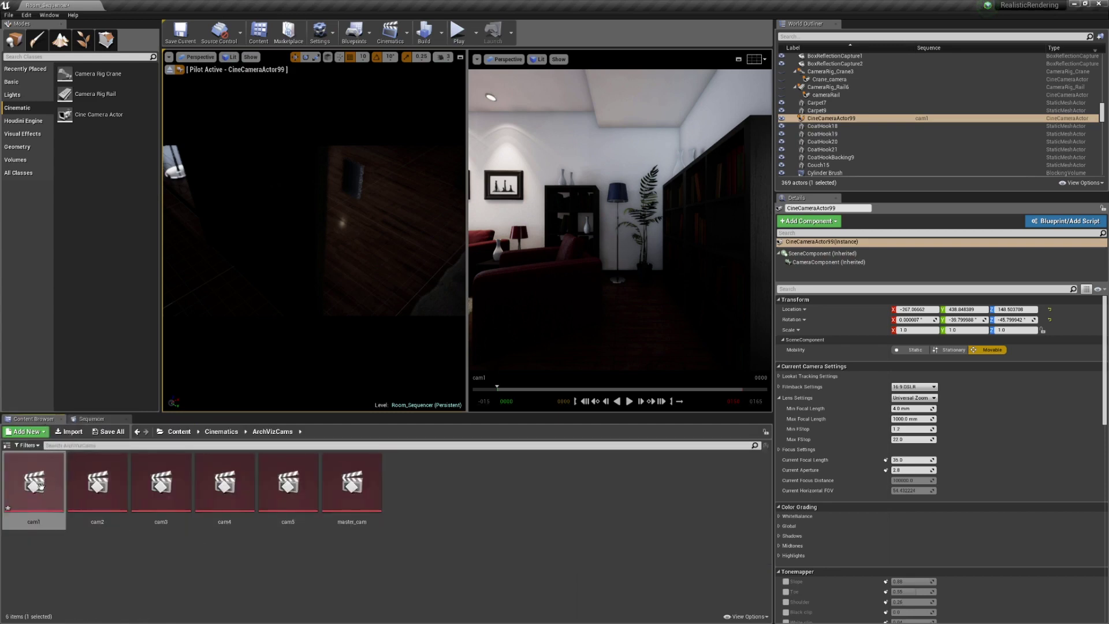
left_click(91, 419)
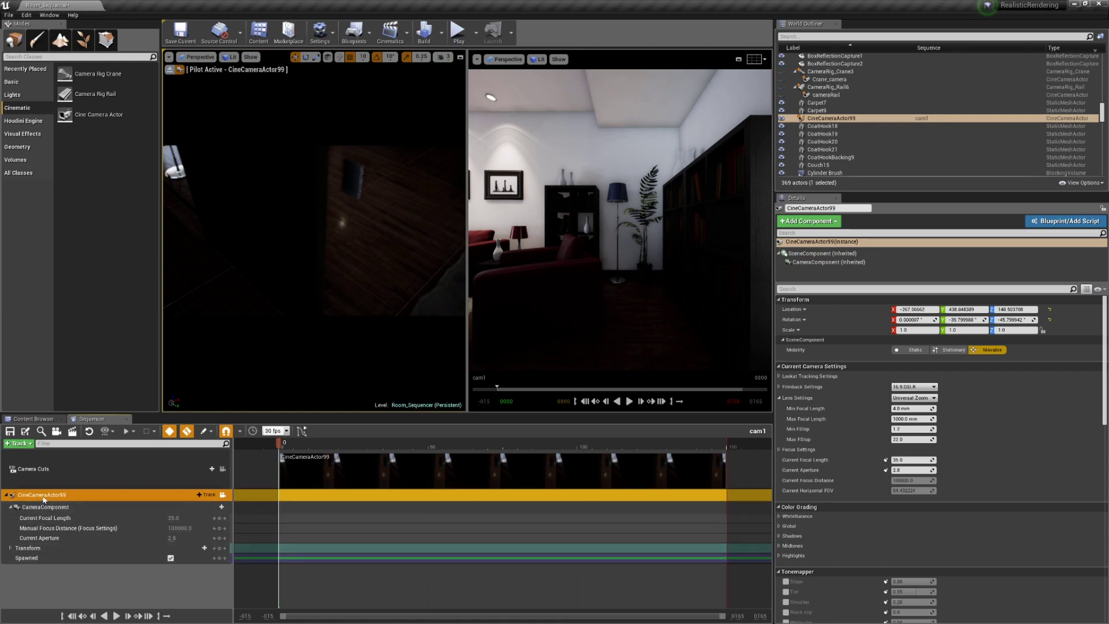
- Force delete the cam1 level sequence from the ArchVizCams folder despite its remaining memory reference
left_click(51, 417)
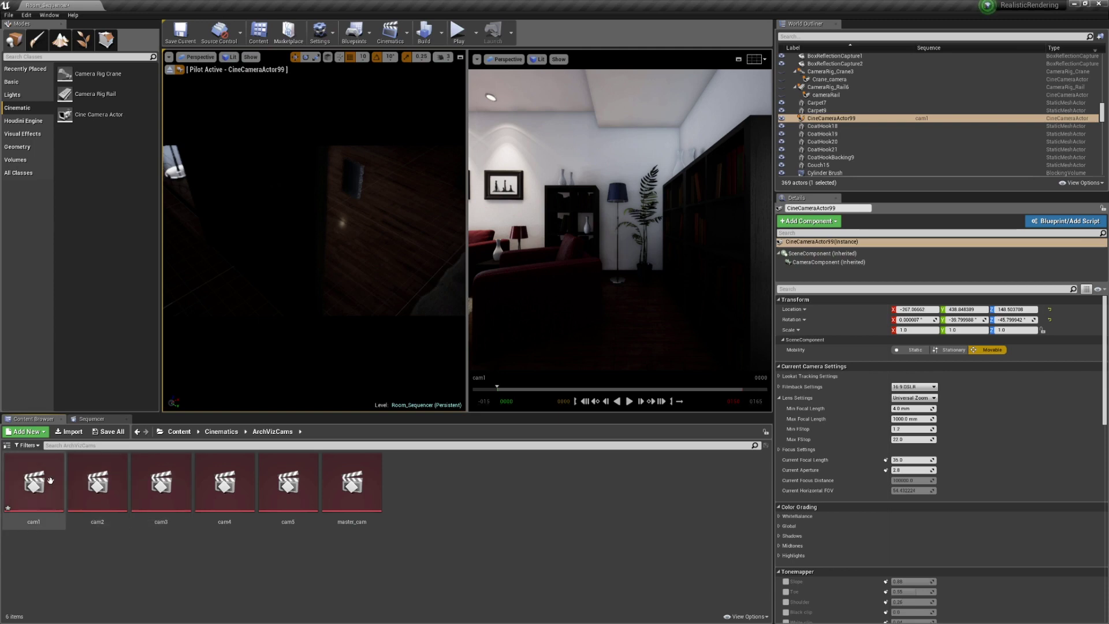
left_click(51, 480)
key("Delete")
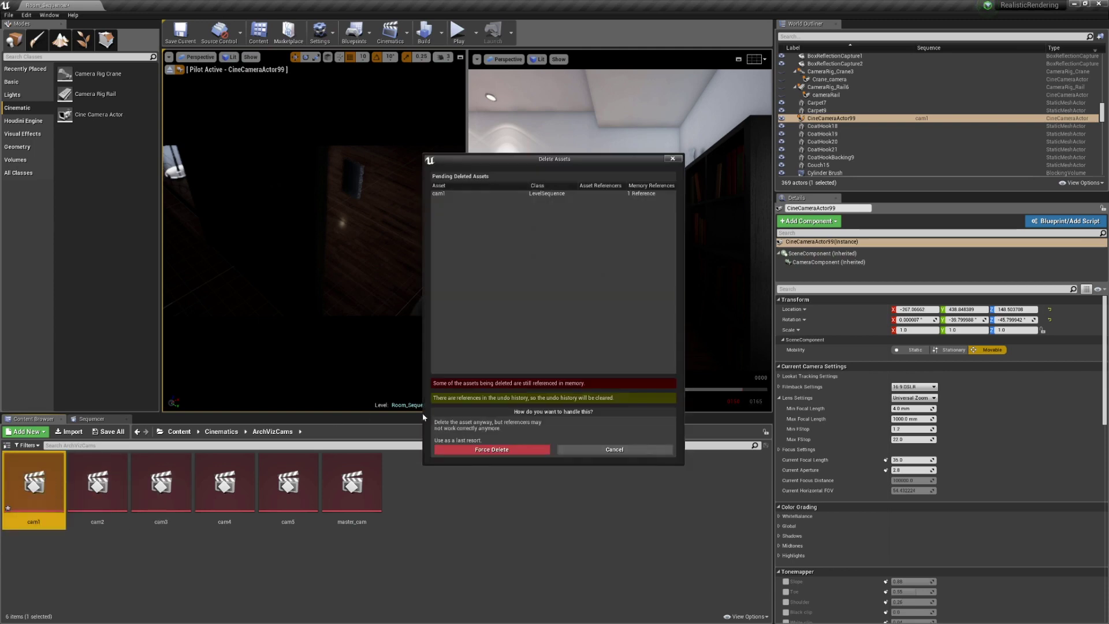
left_click(491, 449)
- Search the level's actor list for 99 to look for the spawnable camera, and clear the search
scroll(898, 127, "down", 1)
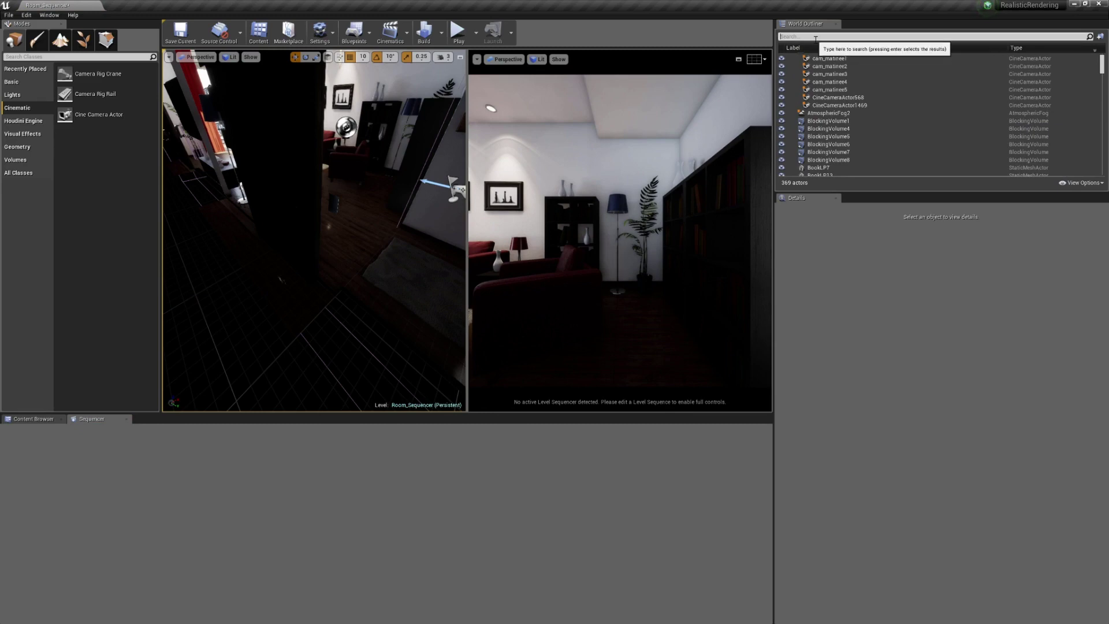
type("99")
key("Return")
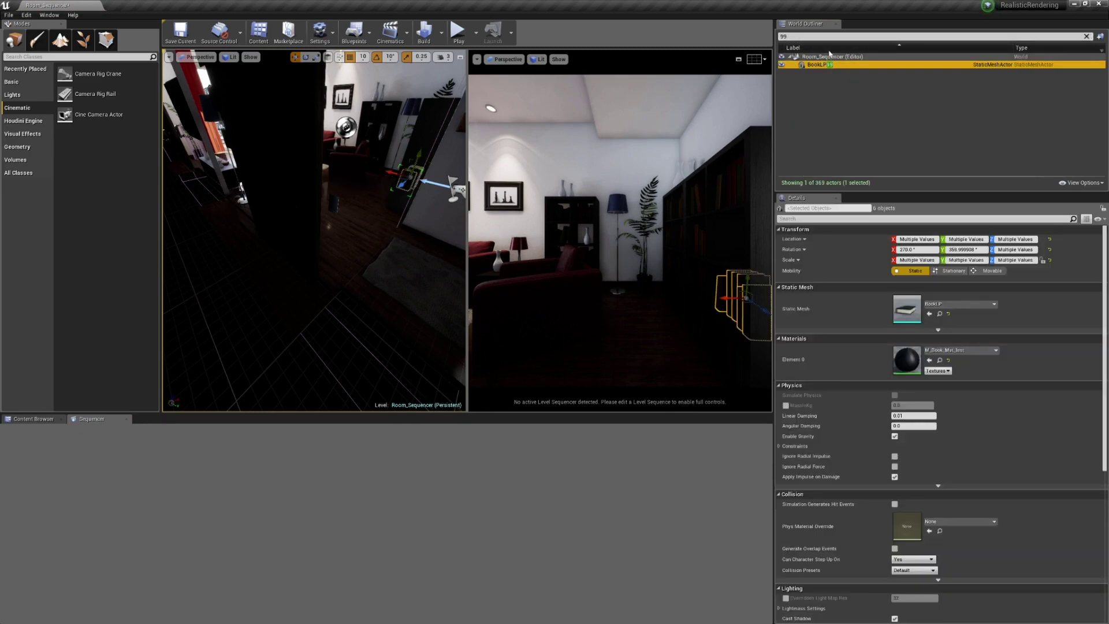
left_click(1087, 35)
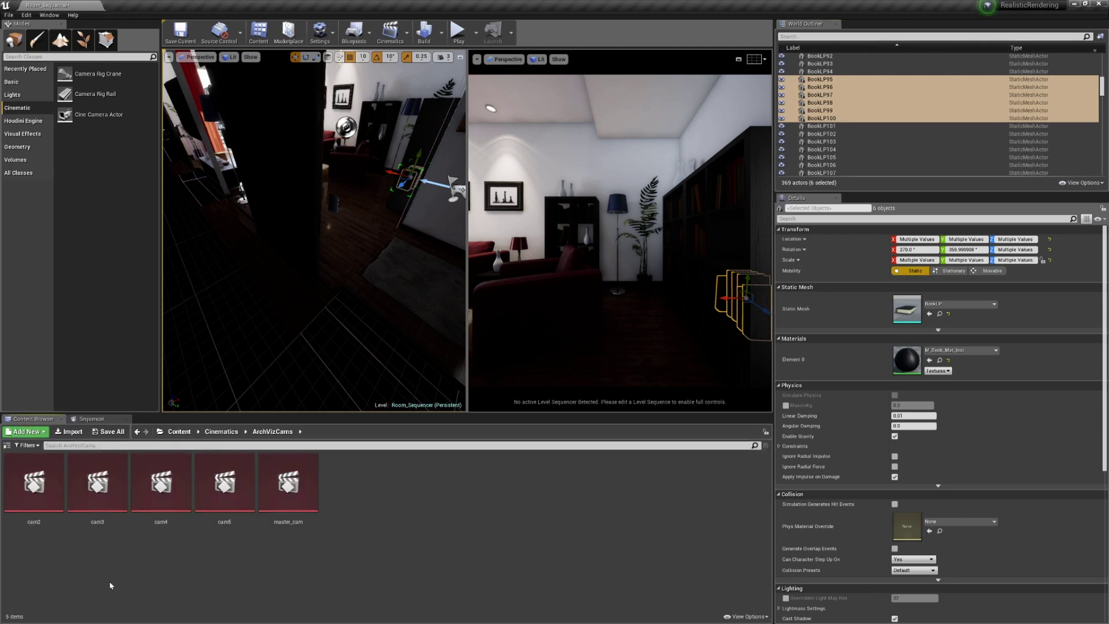
- Create a new level sequence named cam1 in the ArchVizCams folder
right_click(58, 488)
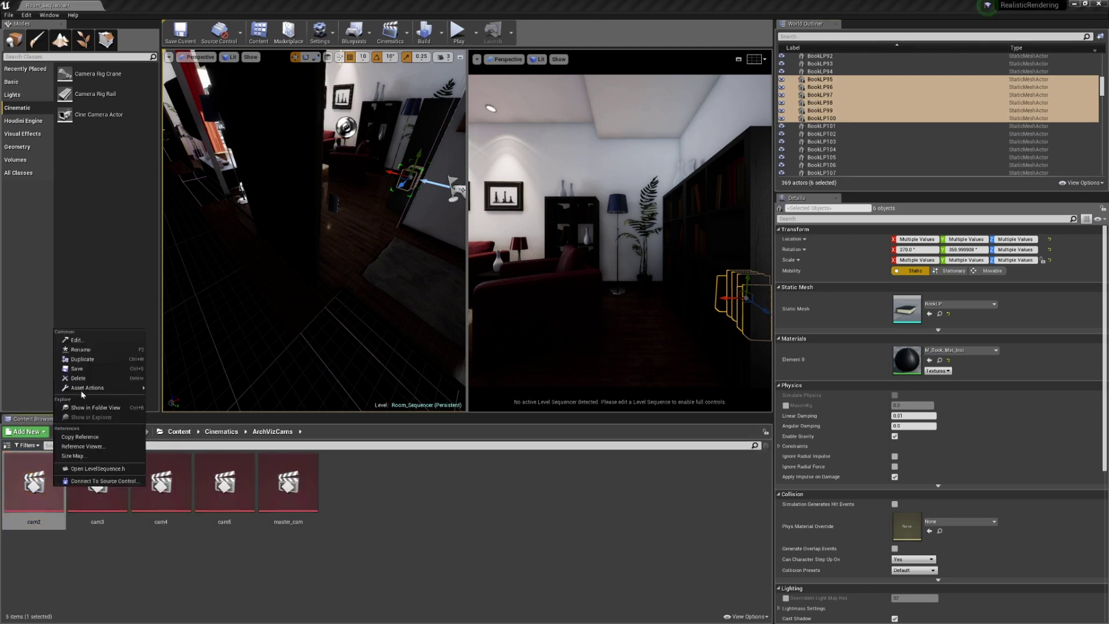
right_click(88, 573)
mouse_move(123, 471)
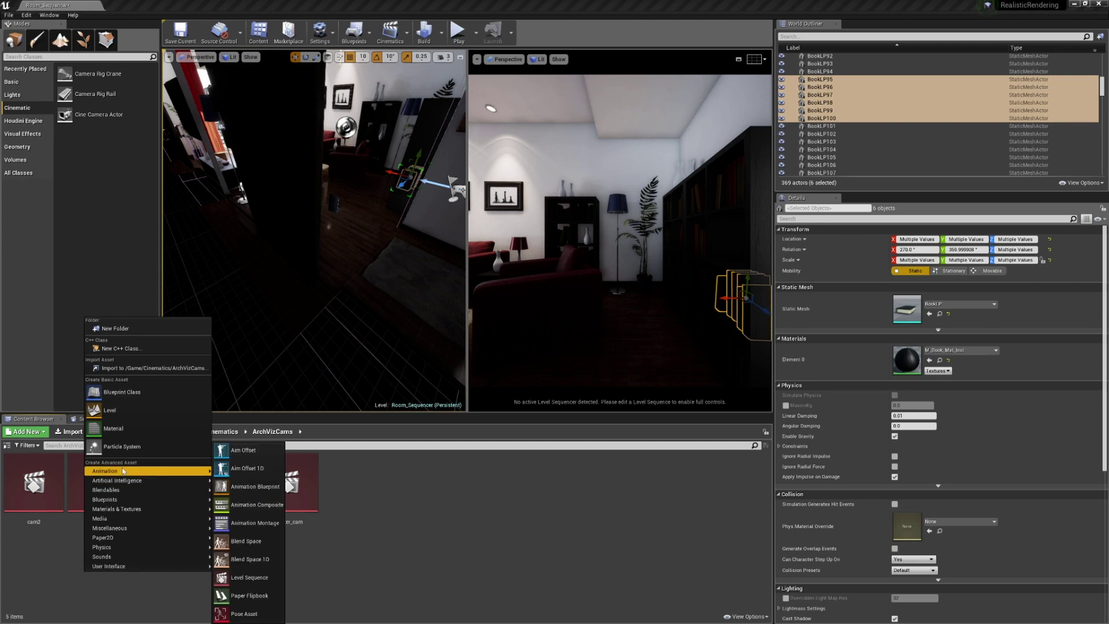
left_click(254, 577)
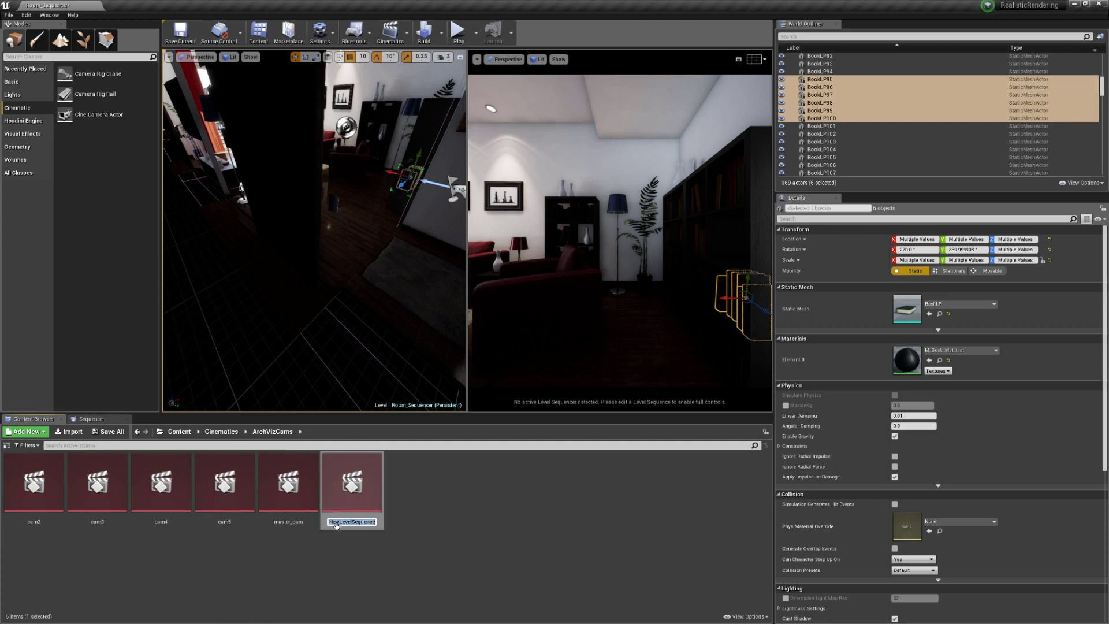
type("cam1")
key("Return")
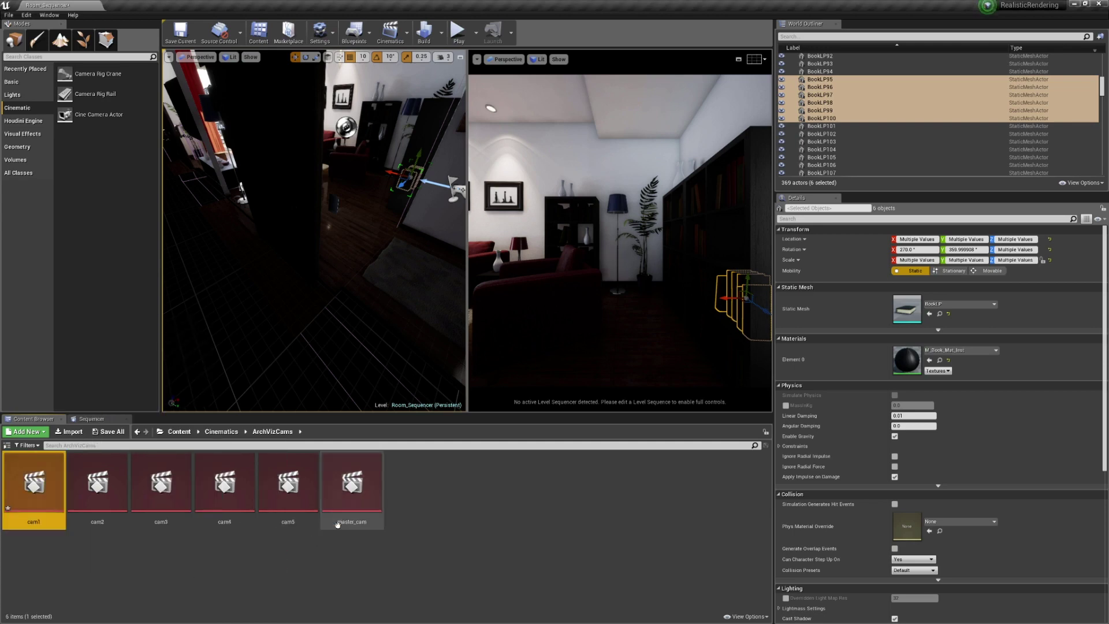
- Open the new cam1 sequence and place a Cine Camera Actor in the level at about X -140, Y 360, Z 0
right_click(37, 486)
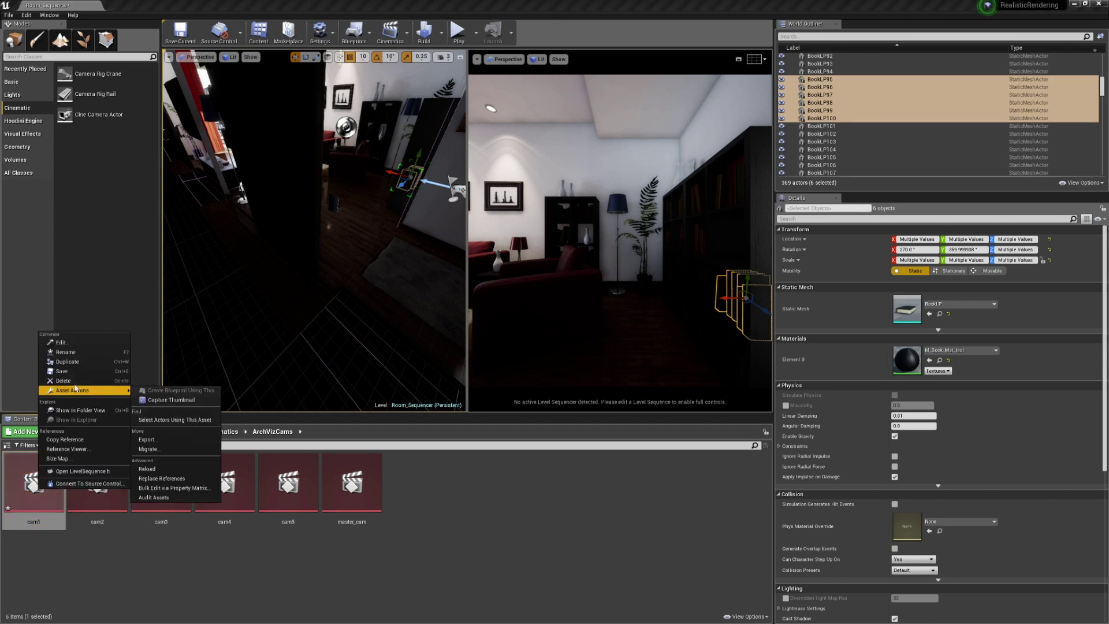
left_click(34, 484)
double_click(34, 484)
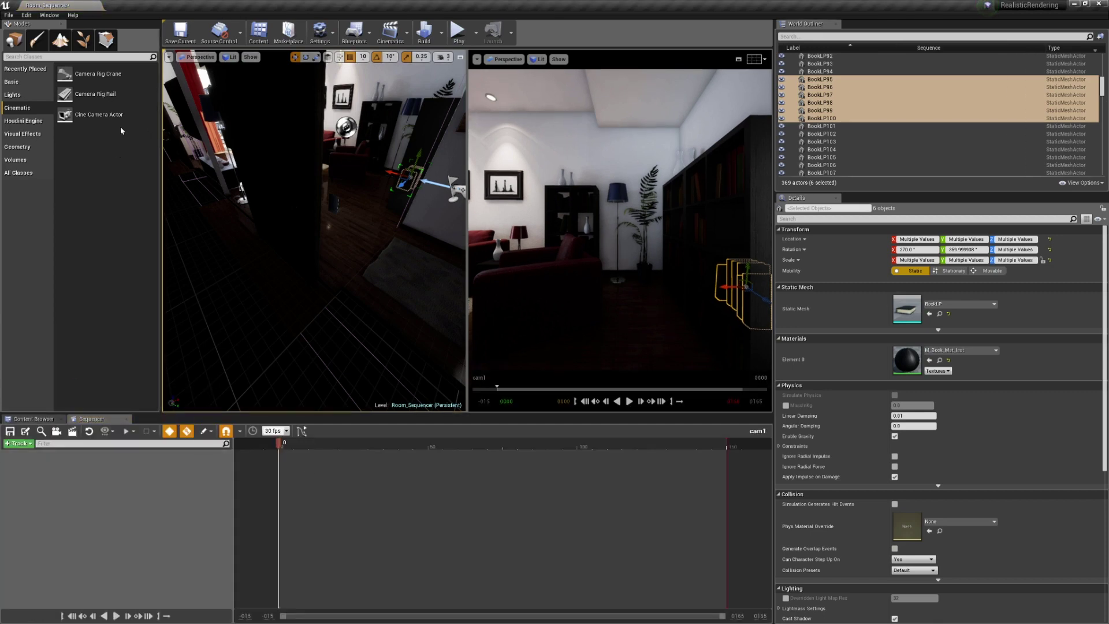
left_click_drag(98, 115, 343, 245)
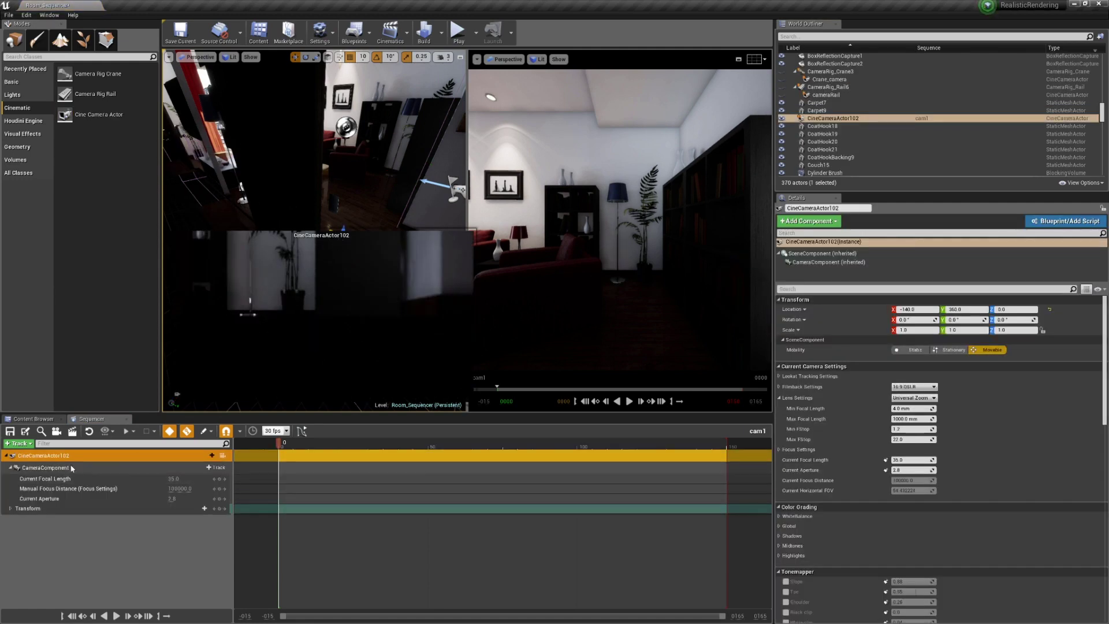
- Add a Camera Cut Track to cam1 and assign CineCameraActor102 to it
left_click(18, 443)
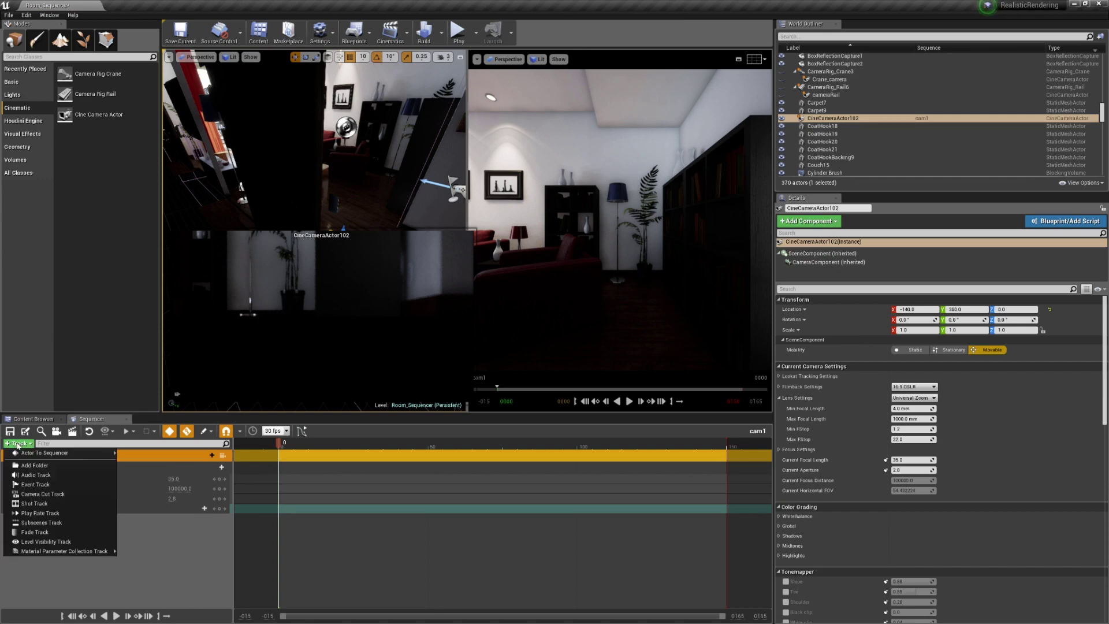
left_click(43, 494)
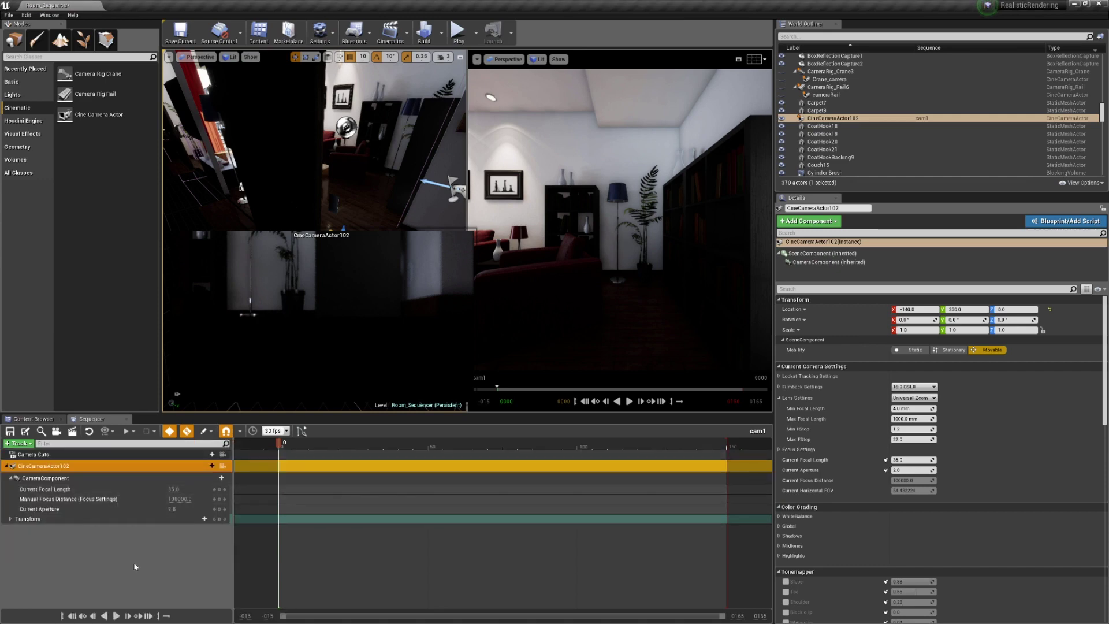
left_click(206, 458)
left_click(251, 552)
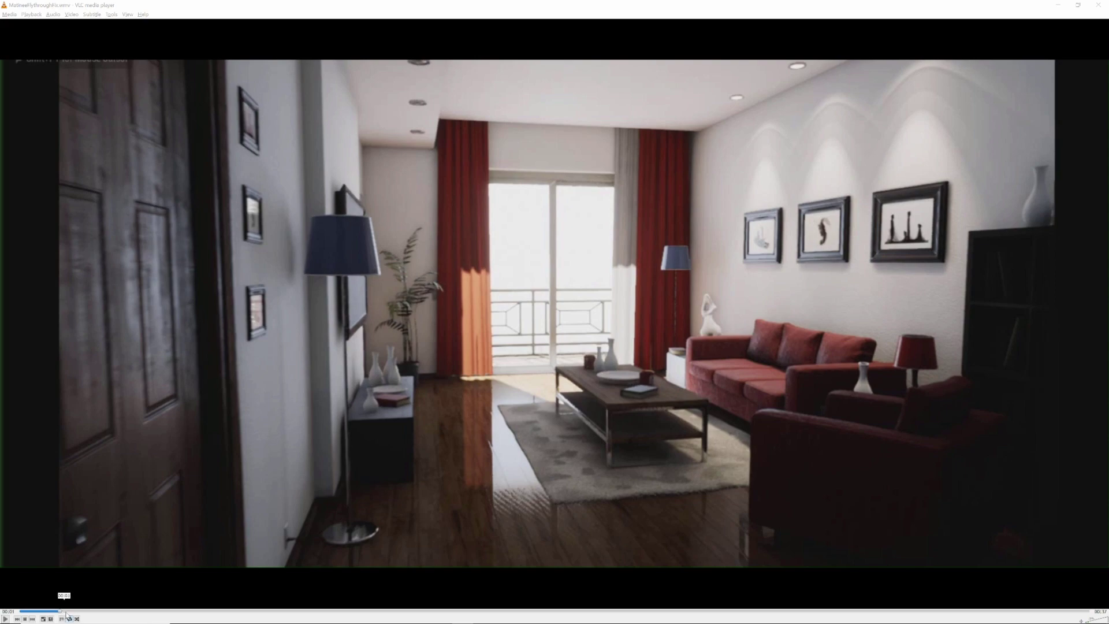
- Switch to VLC media player and scrub forward through the reference flythrough video of the room
left_click_drag(65, 614, 220, 616)
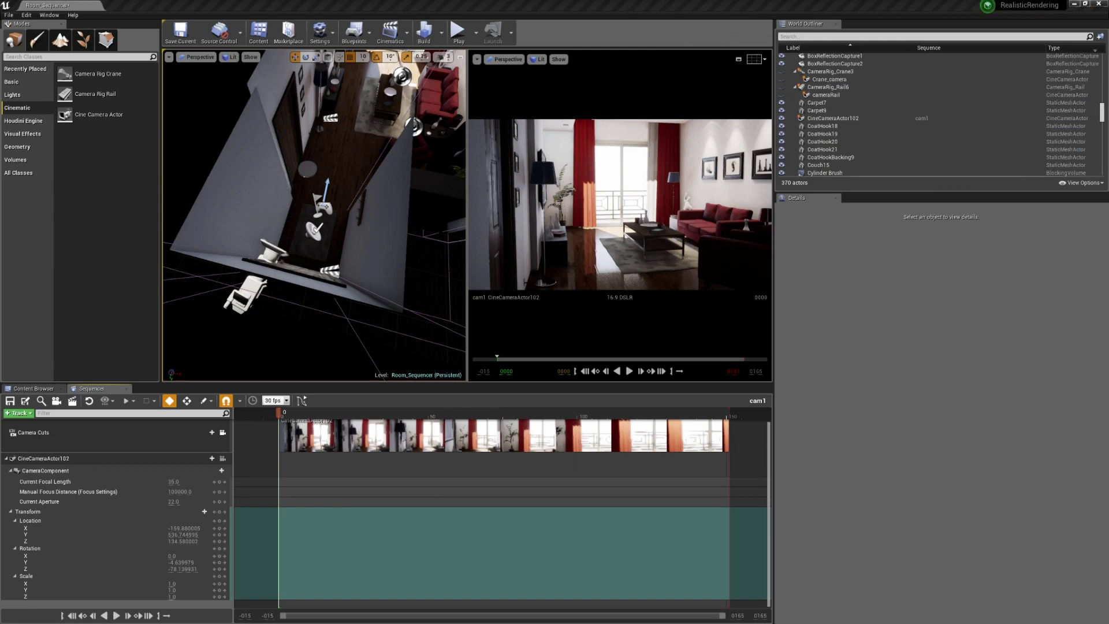
- Select CineCameraActor102 and toggle the viewport lock on and off for both the camera cuts and the camera itself
left_click(276, 250)
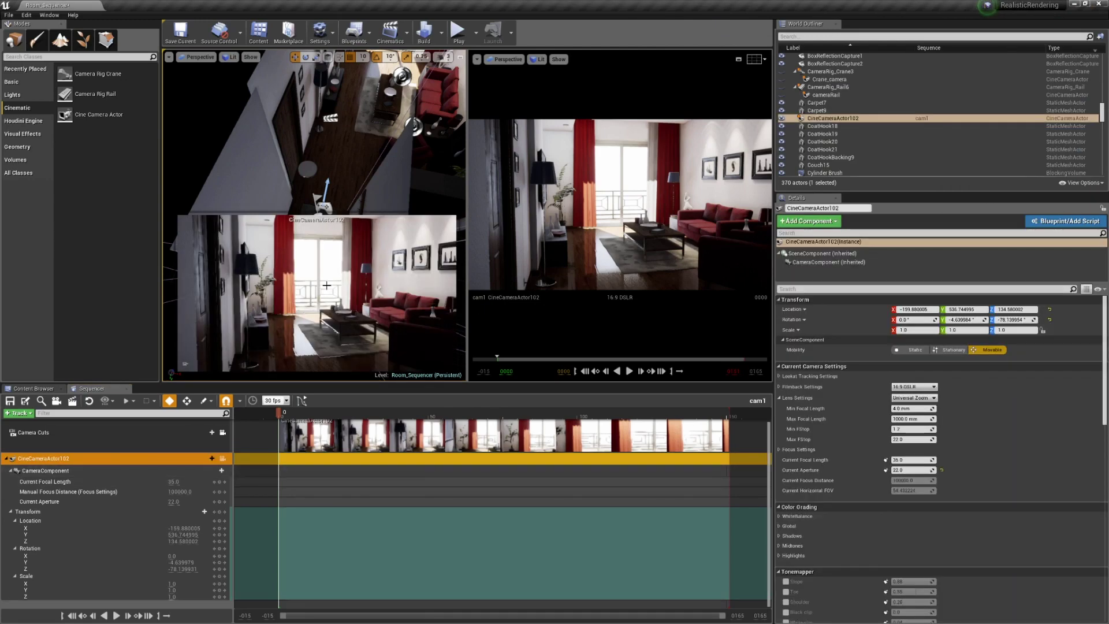
left_click(222, 433)
left_click(223, 433)
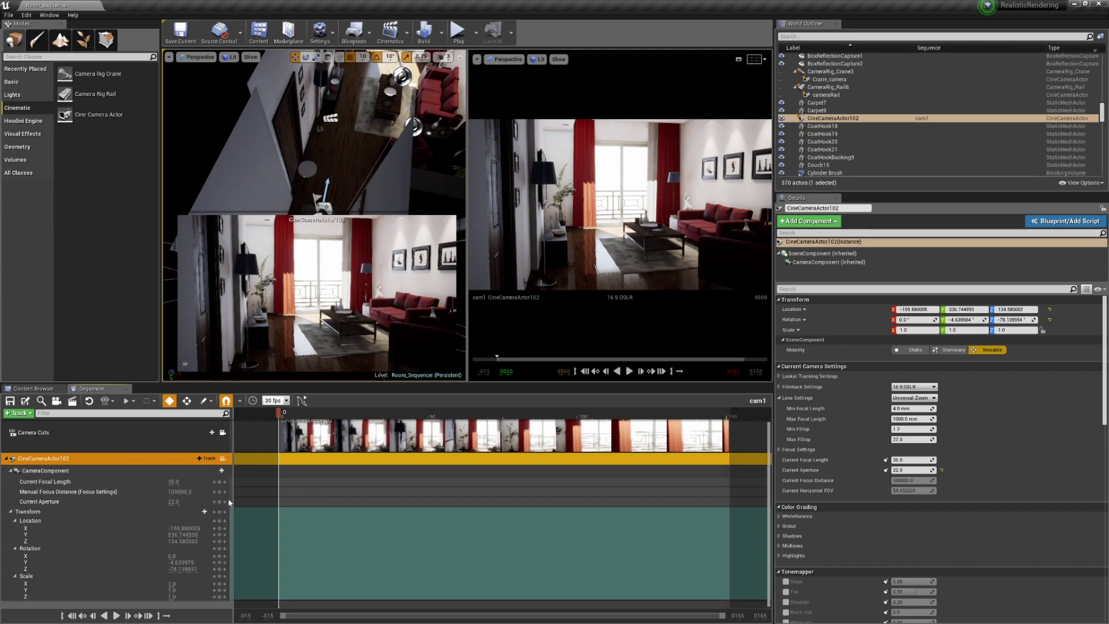
left_click(223, 458)
left_click(222, 458)
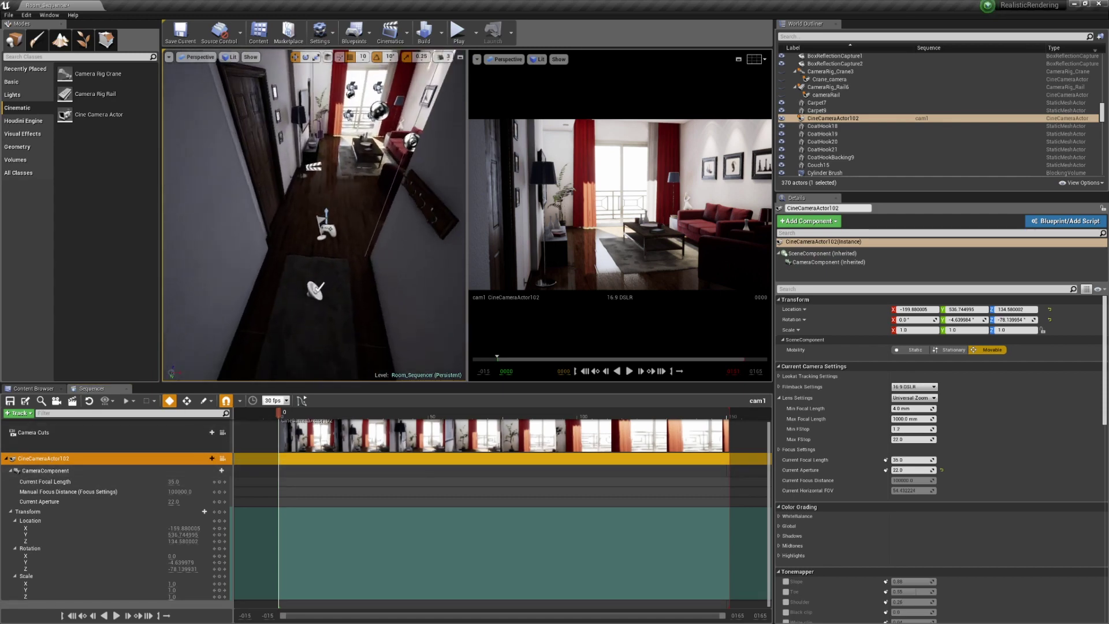
- Key the full transform of CineCameraActor102 at frame 0 as a trial, and remove those keys
key("f")
left_click_drag(346, 185, 375, 175, "alt")
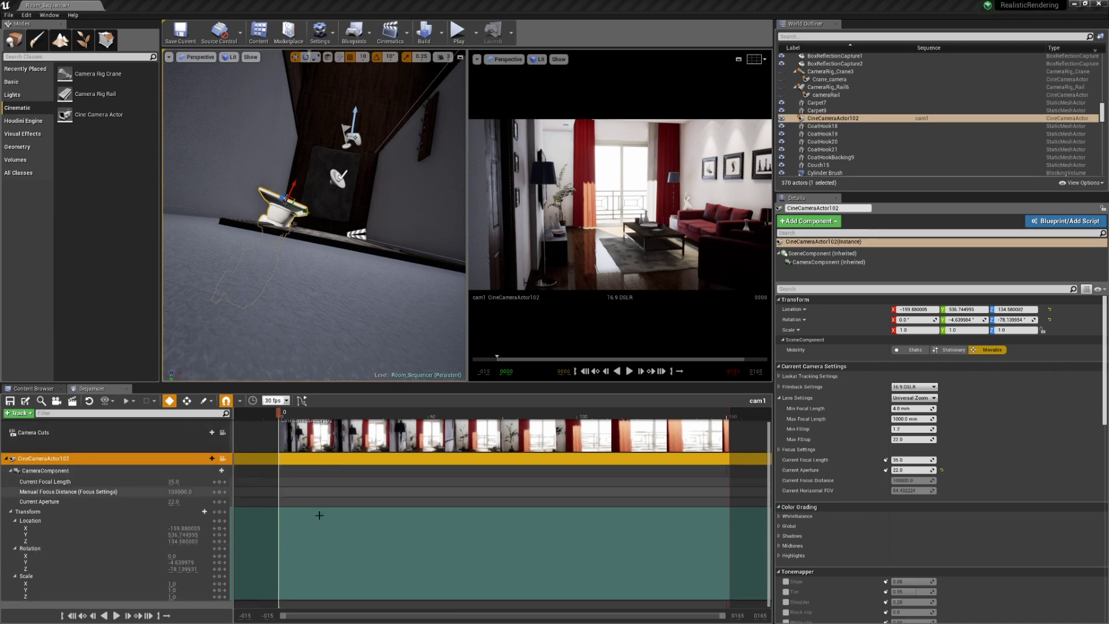
key("s")
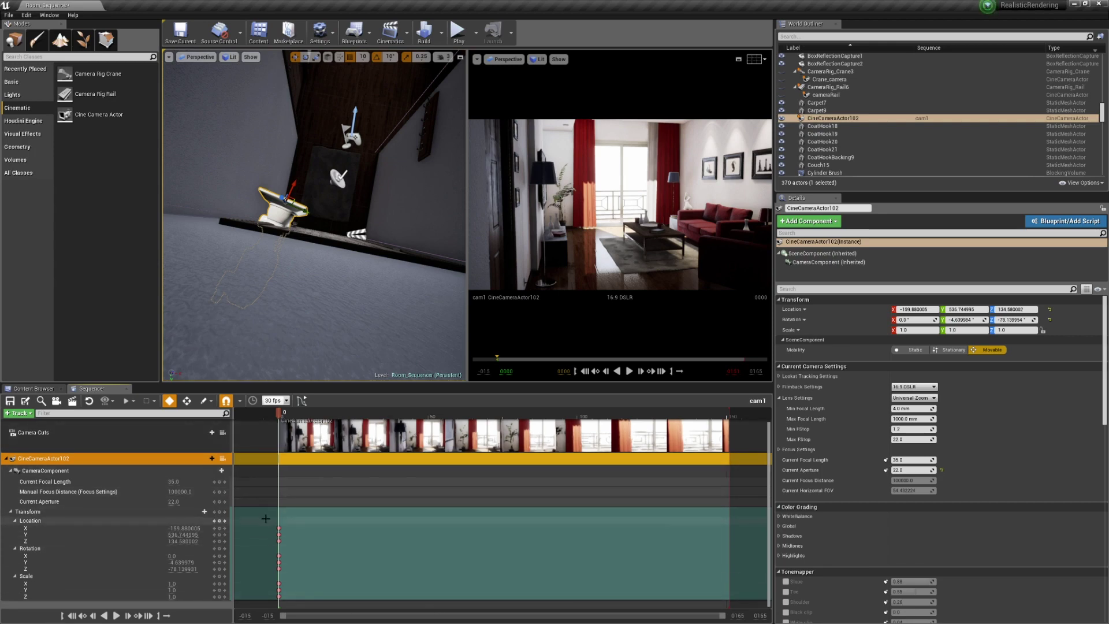
left_click(301, 596)
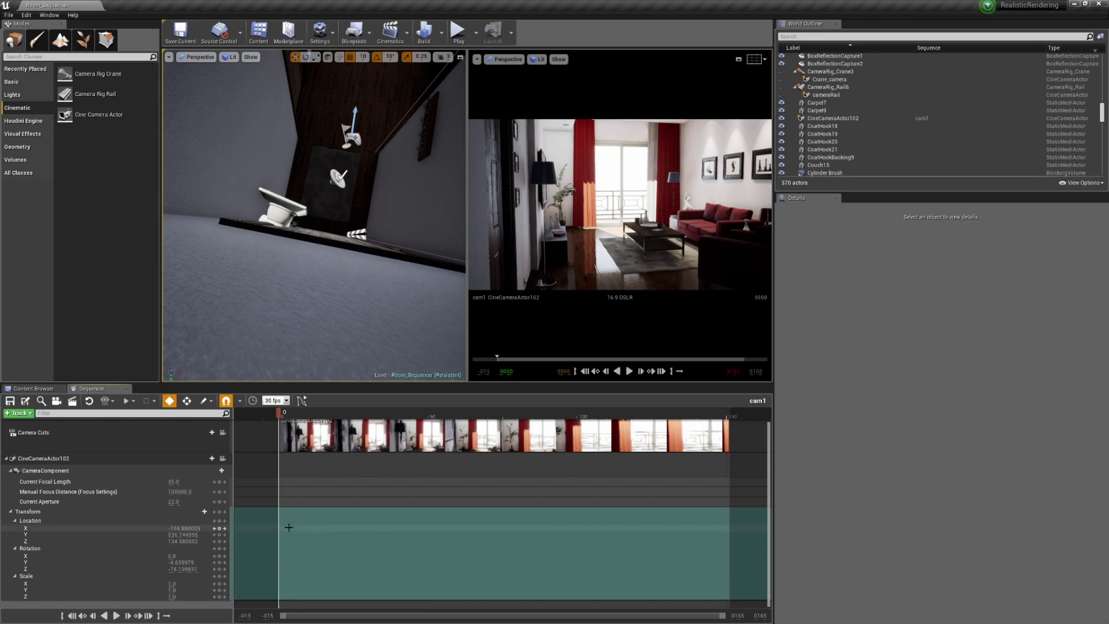
- Key CineCameraActor102's focal length, focus distance, aperture and transform together at frame 0, and delete all those keys
left_click(267, 458)
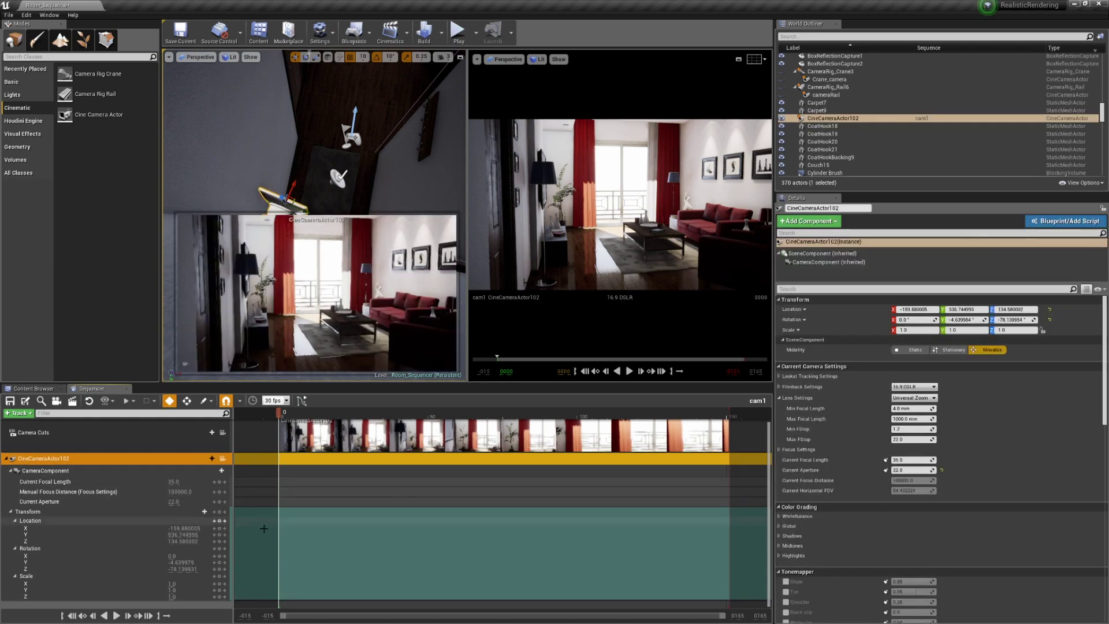
key("Return")
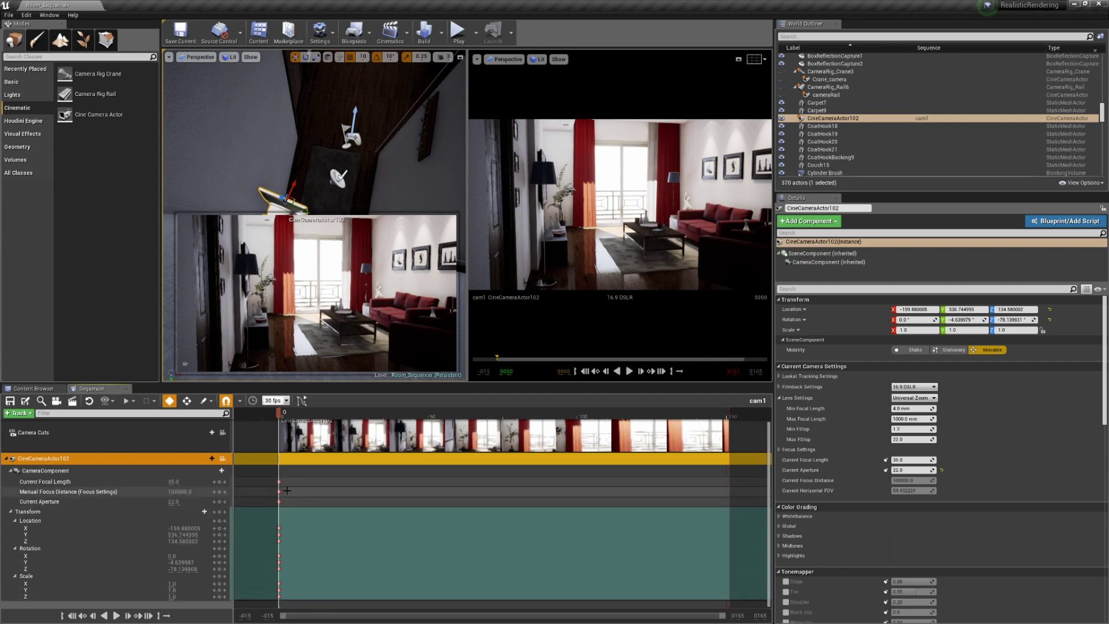
left_click_drag(269, 476, 288, 598)
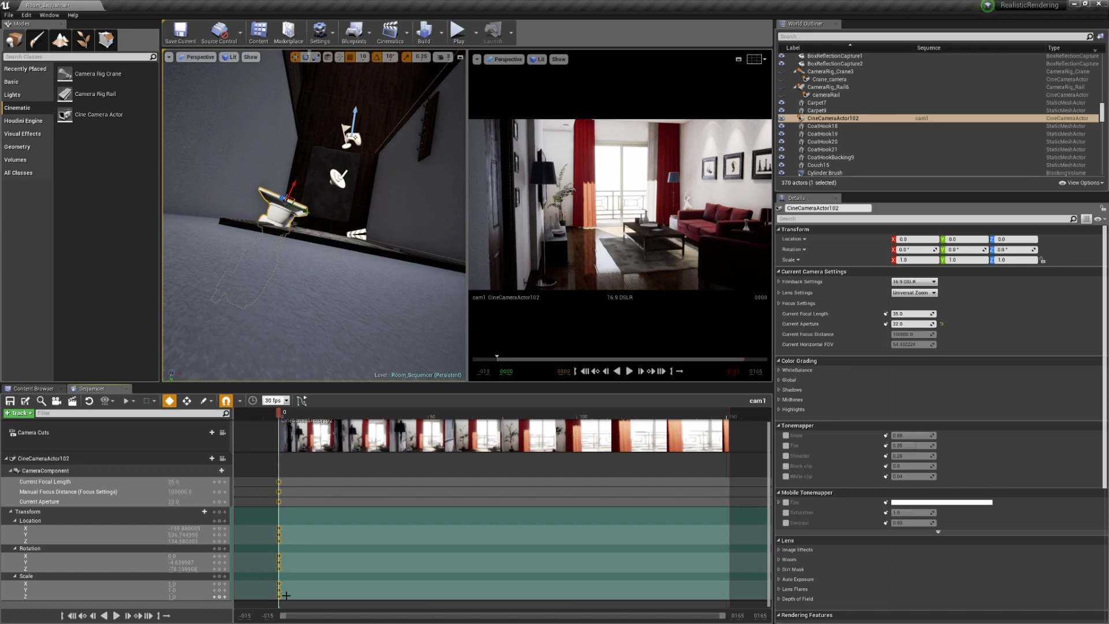
key("Delete")
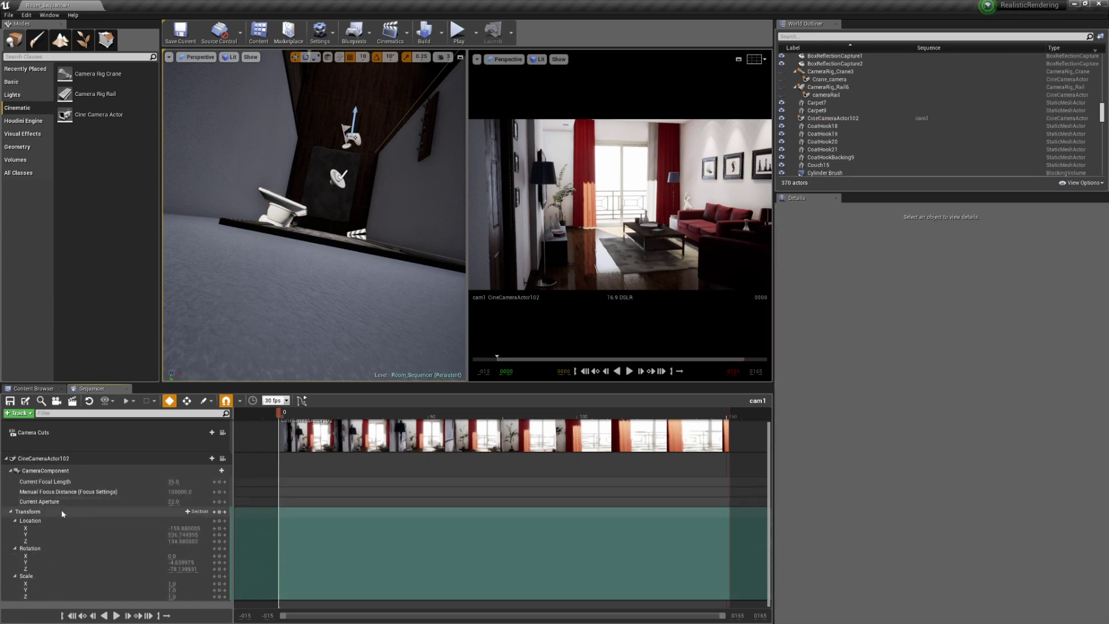
- Key only the location, rotation and scale of CineCameraActor102 at frame 0 of cam1
left_click(69, 458)
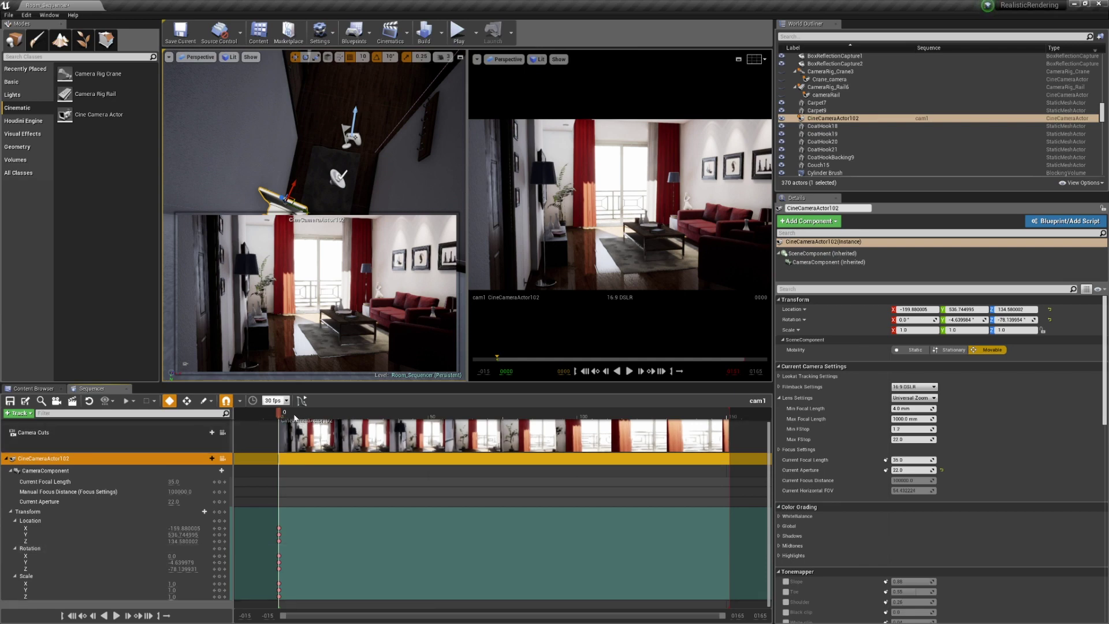
left_click_drag(287, 416, 280, 437)
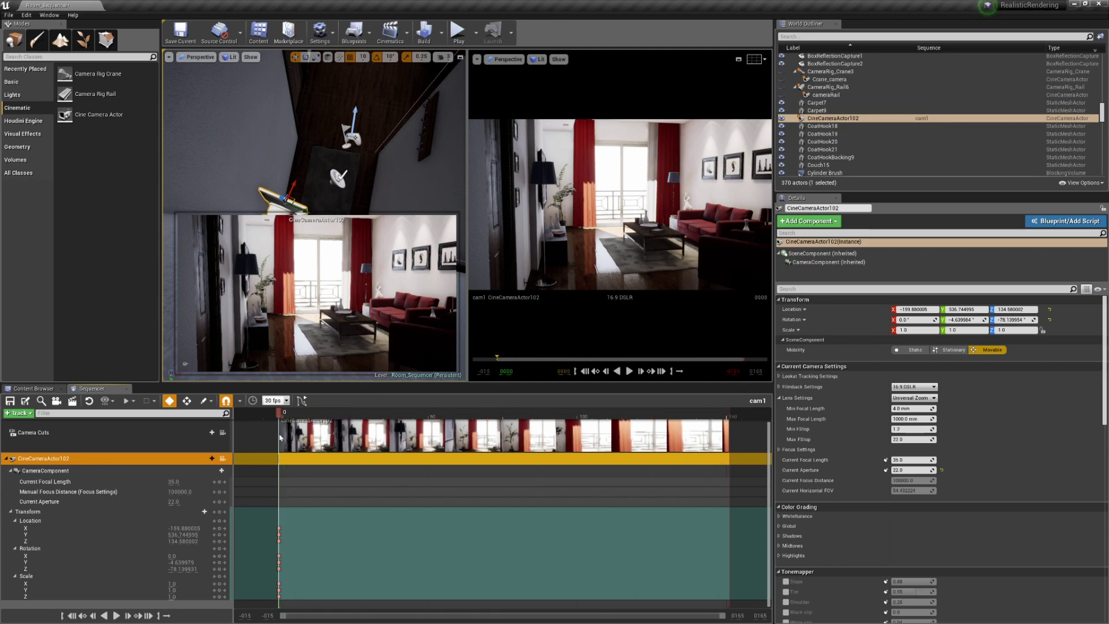
- Enable automatic keying and move CineCameraActor102 forward into the room at frame 150 to record its end position
left_click(188, 402)
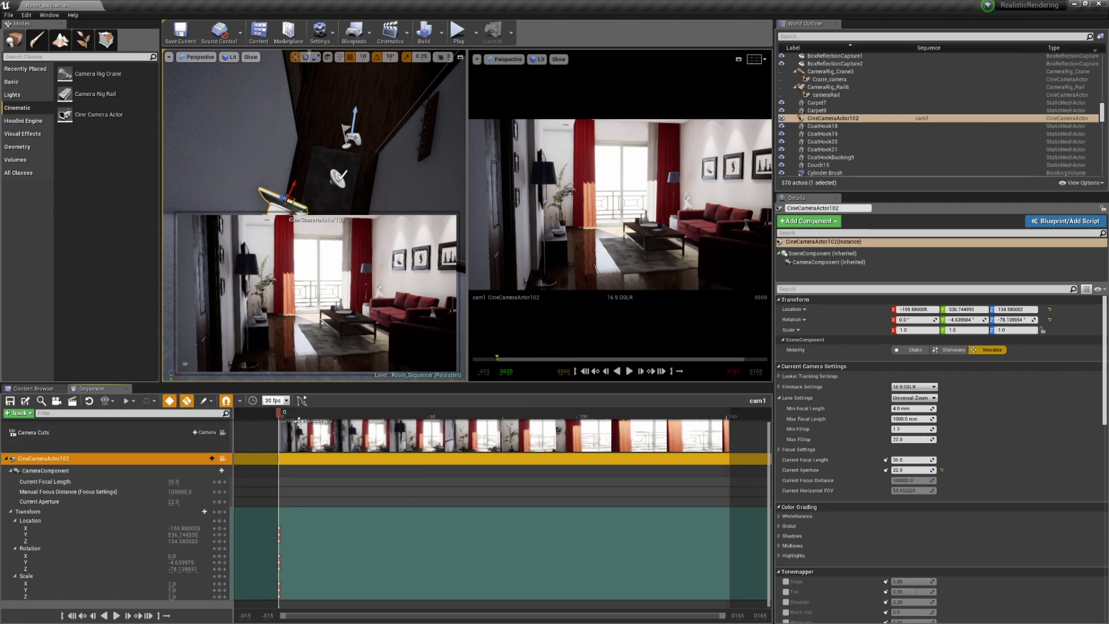
left_click(291, 413)
left_click_drag(292, 416, 727, 440)
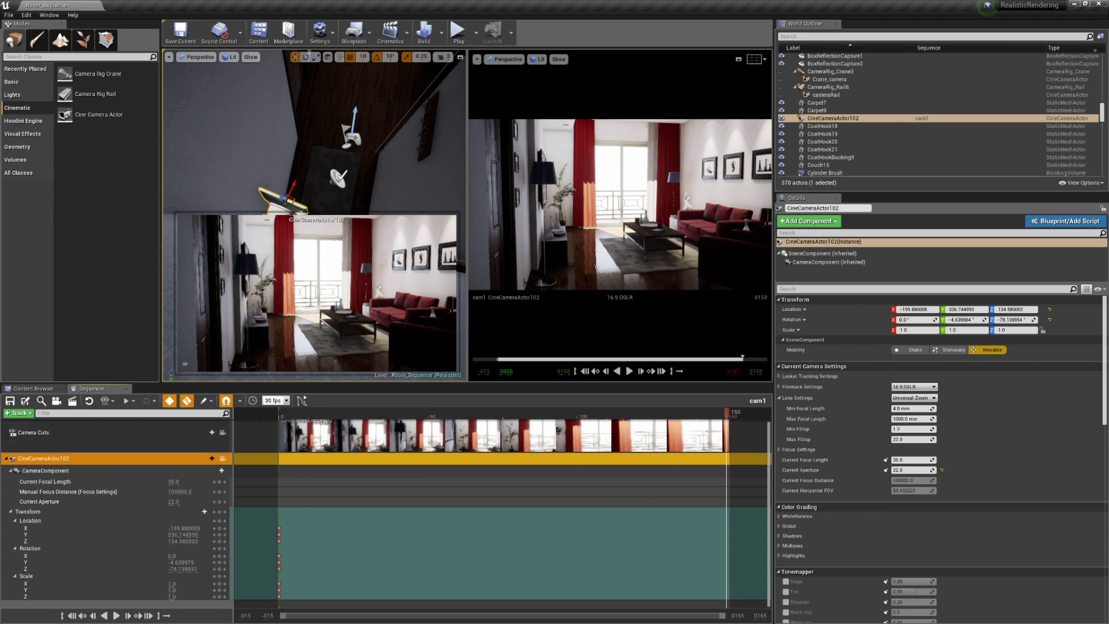
left_click_drag(292, 190, 355, 58)
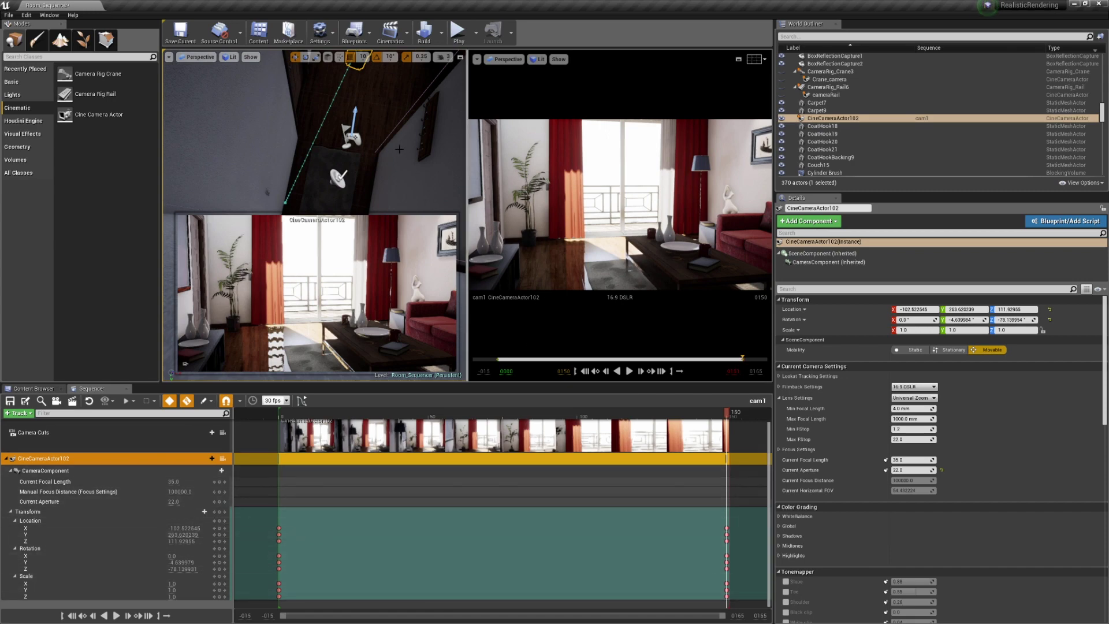
right_click_drag(399, 149, 378, 93)
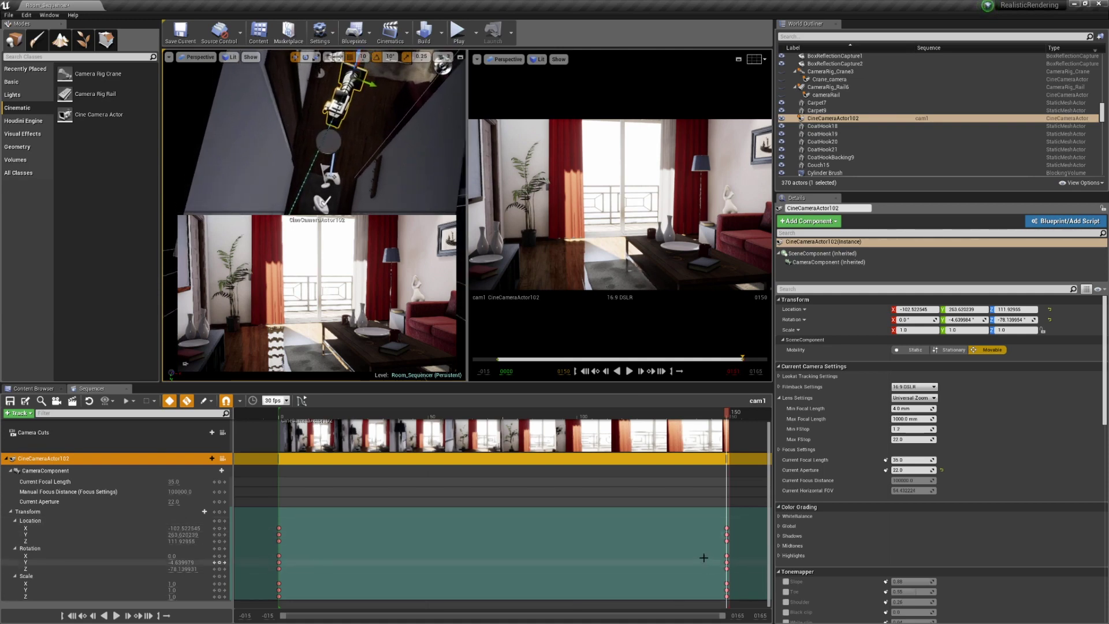
- Delete the camera's transform keys at frame 150 and turn automatic keying off
left_click_drag(699, 516, 738, 603)
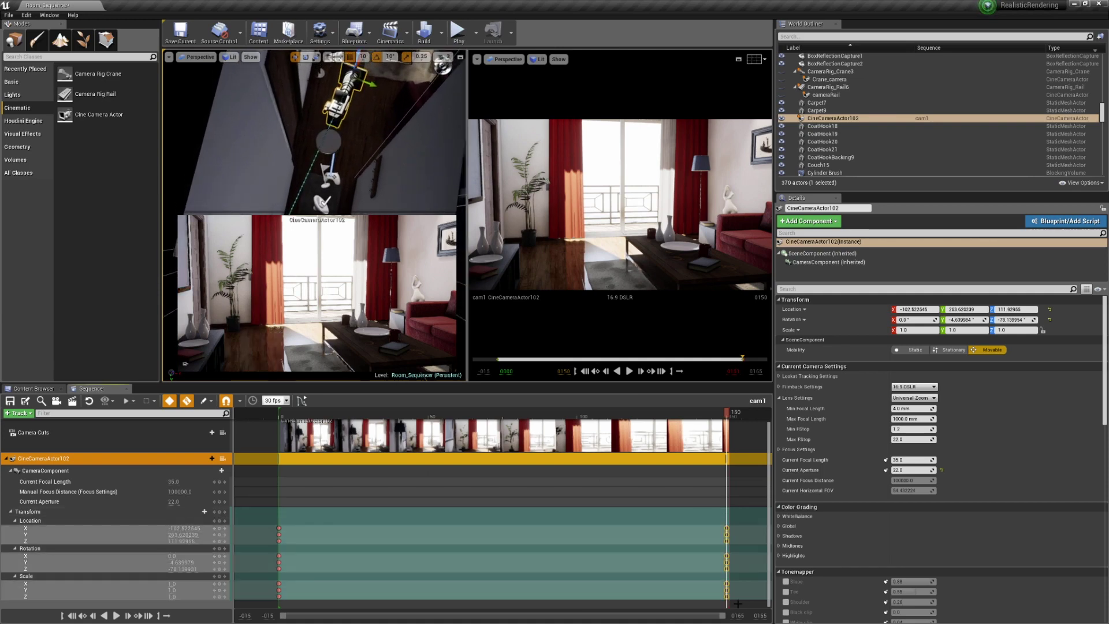
key("Delete")
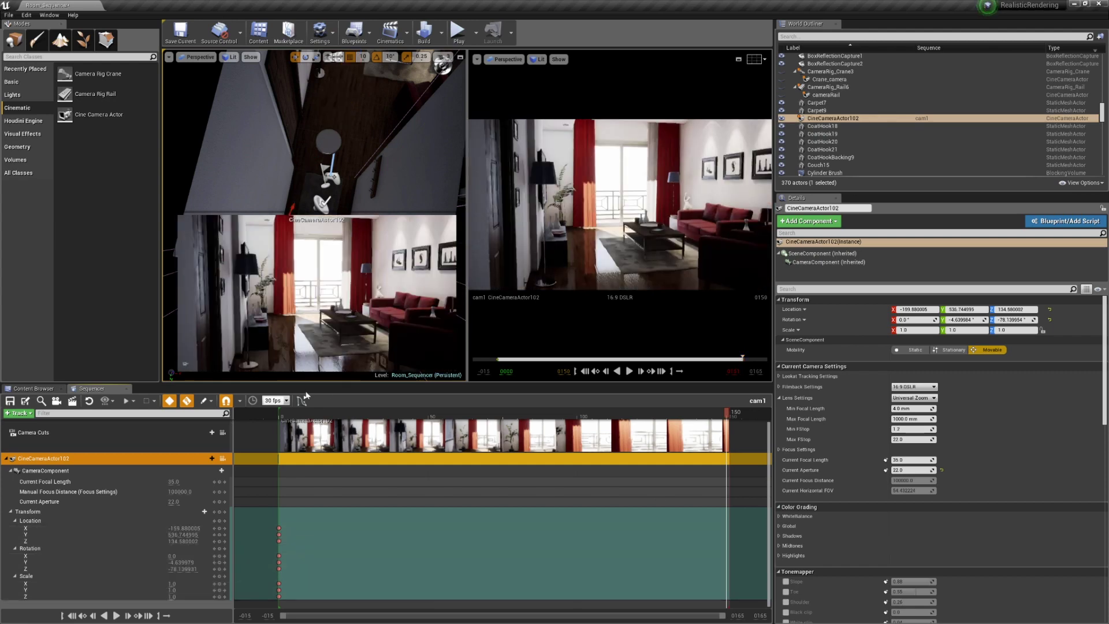
left_click(186, 401)
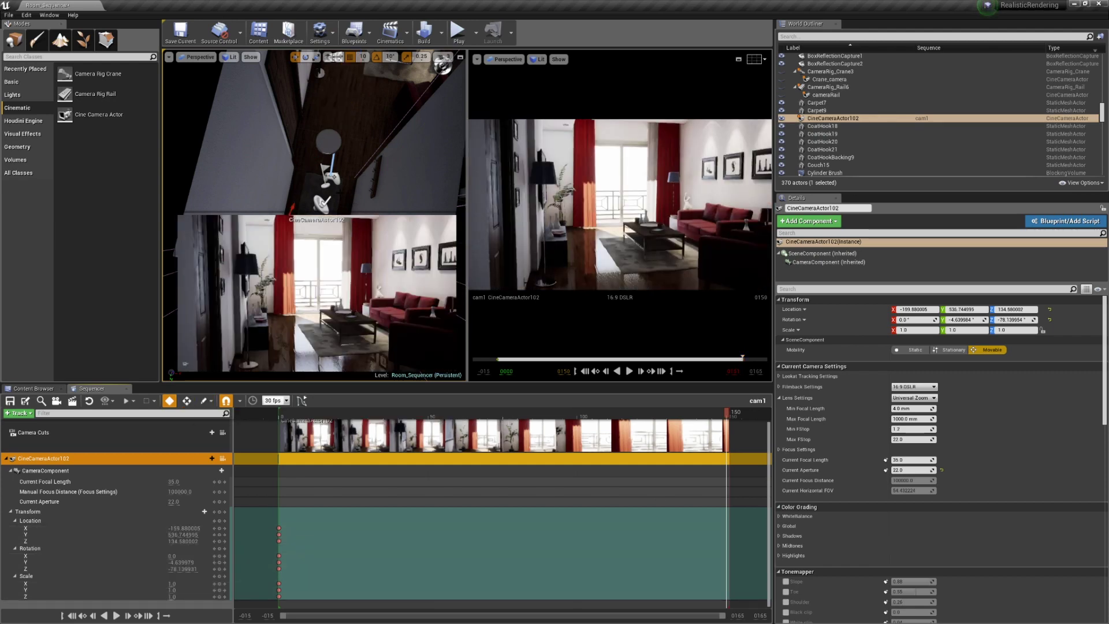
- Move CineCameraActor102 through the room towards the balcony doors, to about X -35, Y -58, and key its transform at frame 150
scroll(371, 171, "down", 3)
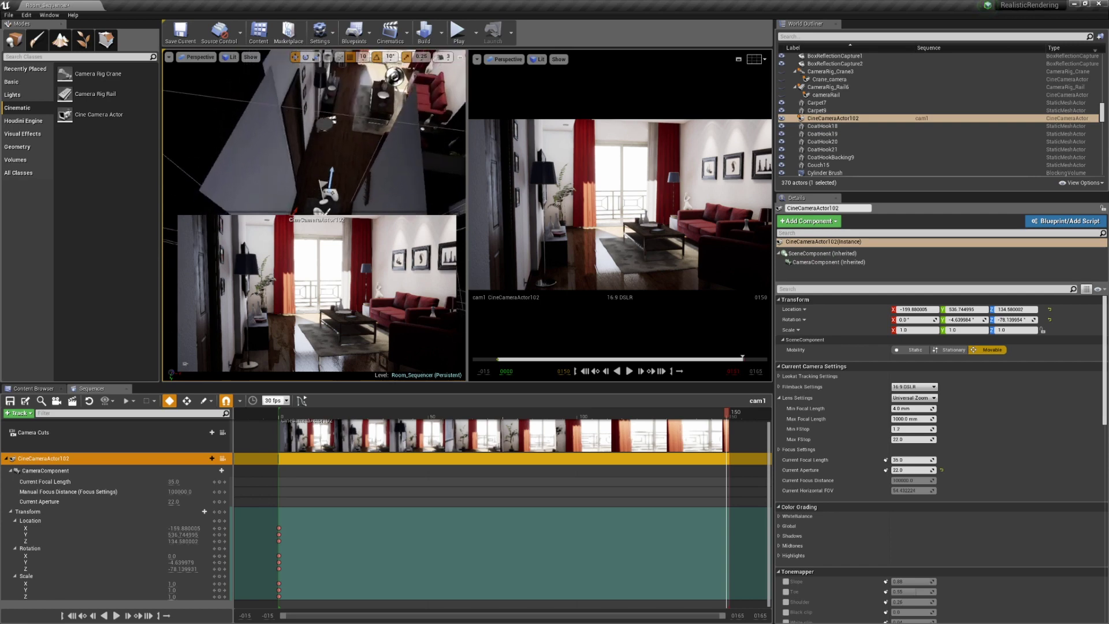
mouse_move(371, 171)
right_mouse_down()
mouse_move(347, 173)
mouse_move(381, 167)
mouse_move(370, 185)
right_mouse_up()
left_click_drag(299, 204, 408, 100)
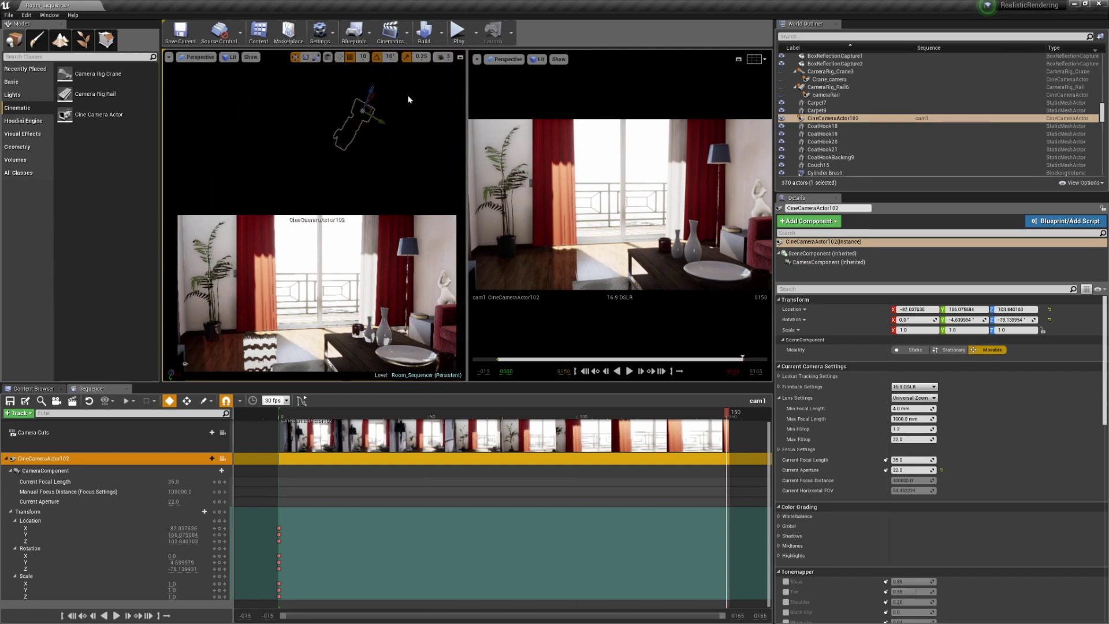
scroll(393, 100, "up", 3)
right_click_drag(401, 97, 385, 105)
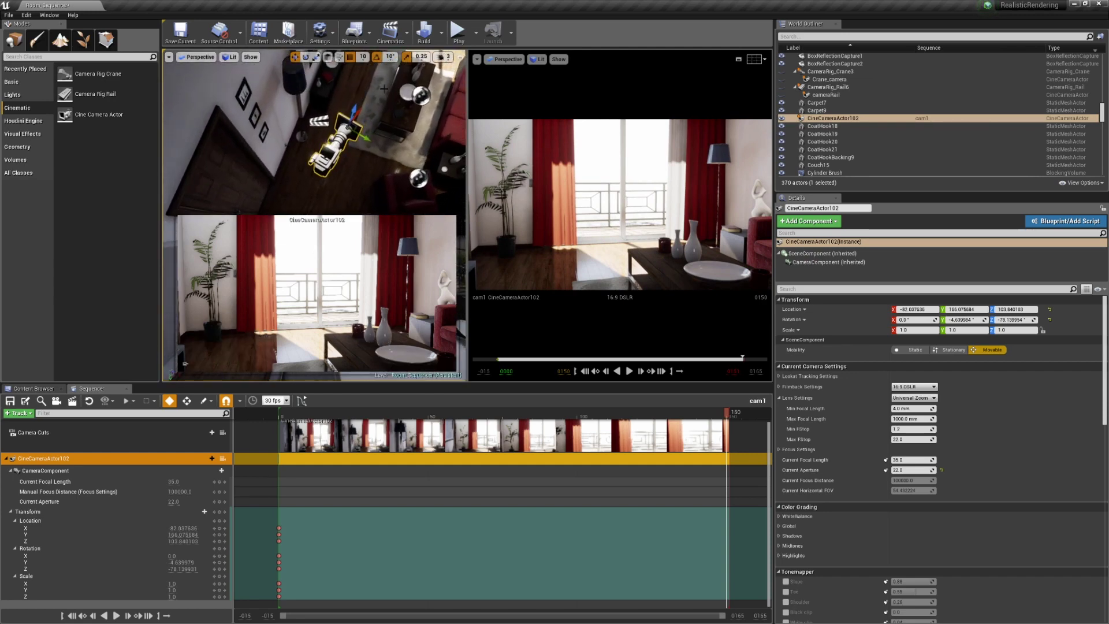
left_click_drag(349, 126, 390, 64)
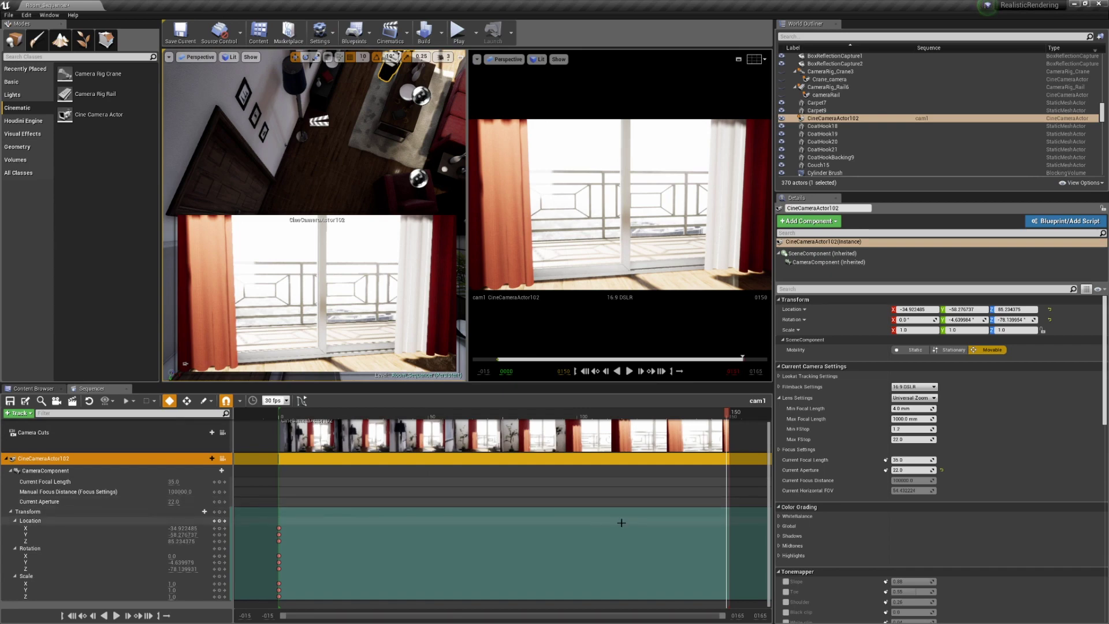
key("s")
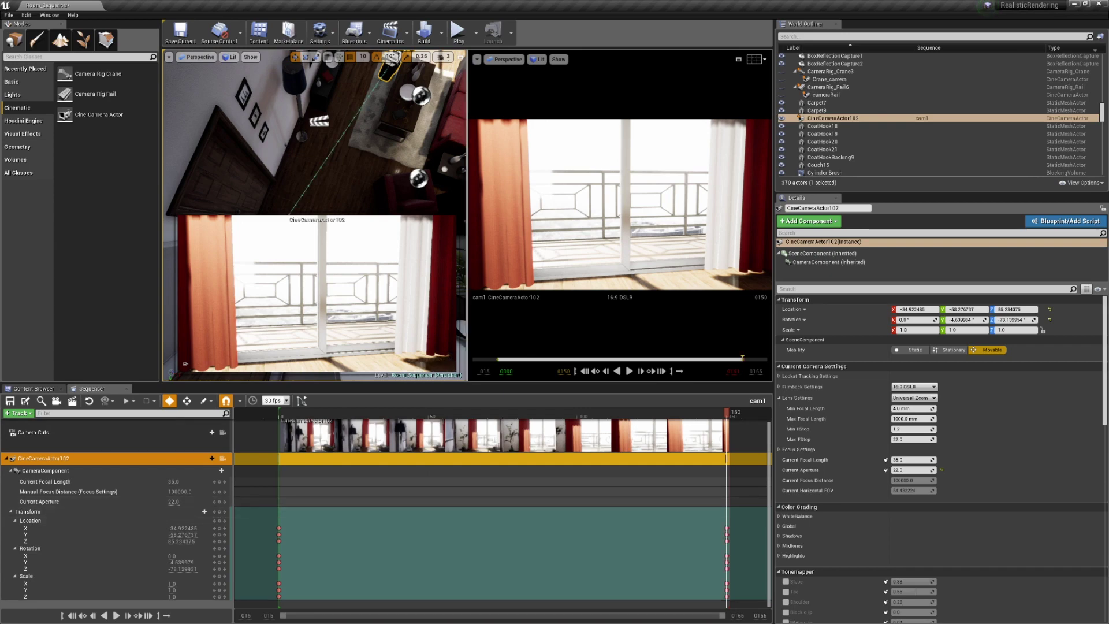
- Scrub cam1 back from frame 150 to frame 83 to review the camera's movement along its path
mouse_move(347, 144)
right_mouse_down()
mouse_move(323, 135)
mouse_move(335, 98)
mouse_move(341, 124)
right_mouse_up()
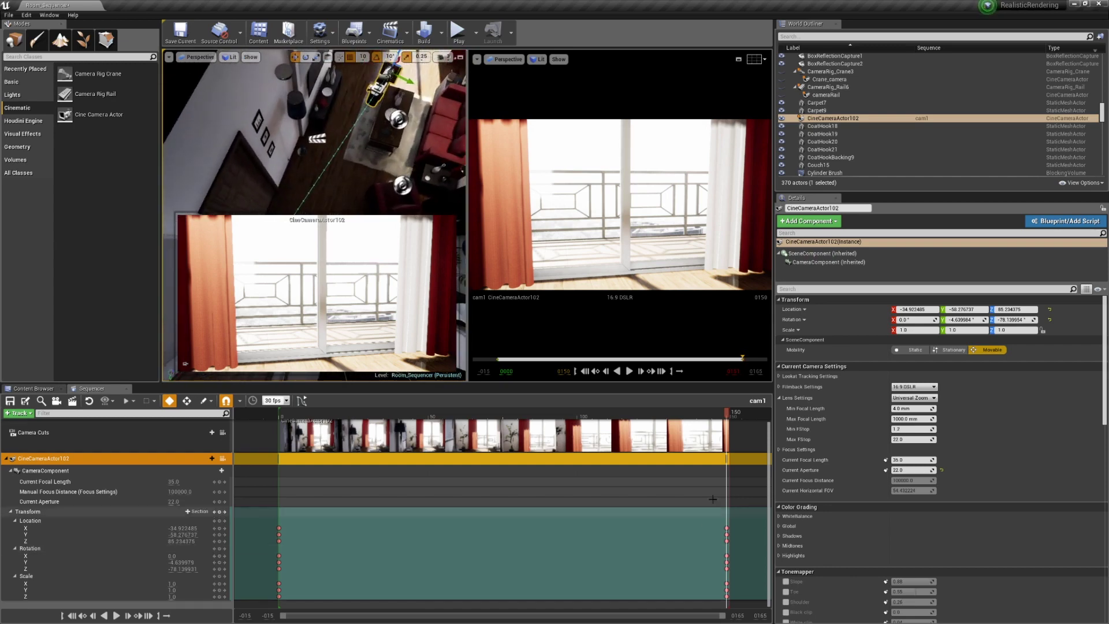
left_click_drag(721, 416, 687, 443)
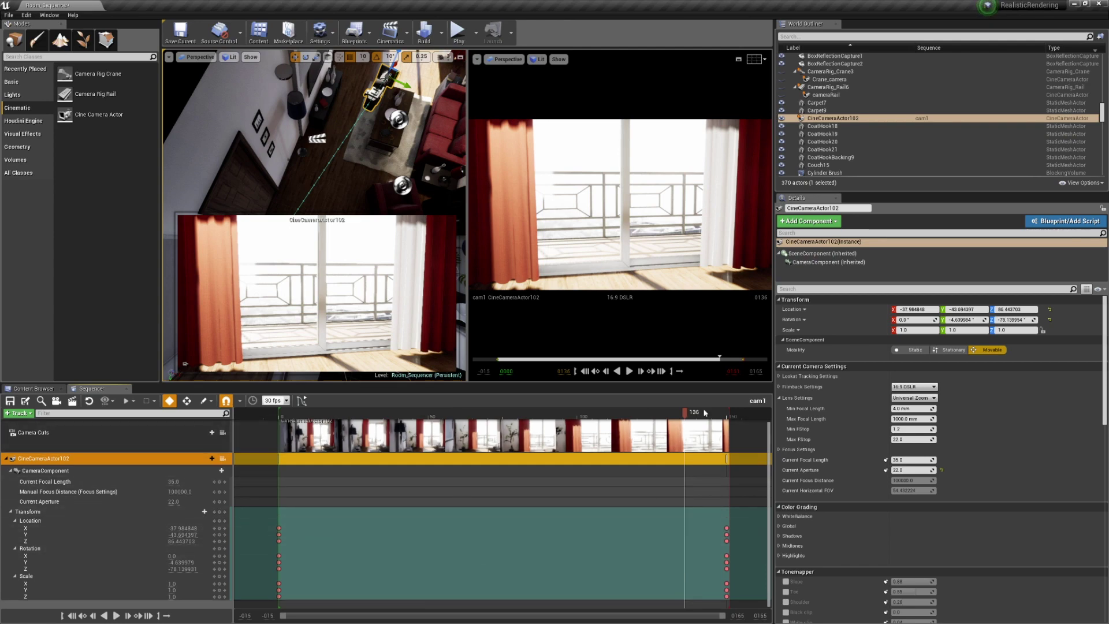
left_click_drag(683, 417, 526, 413)
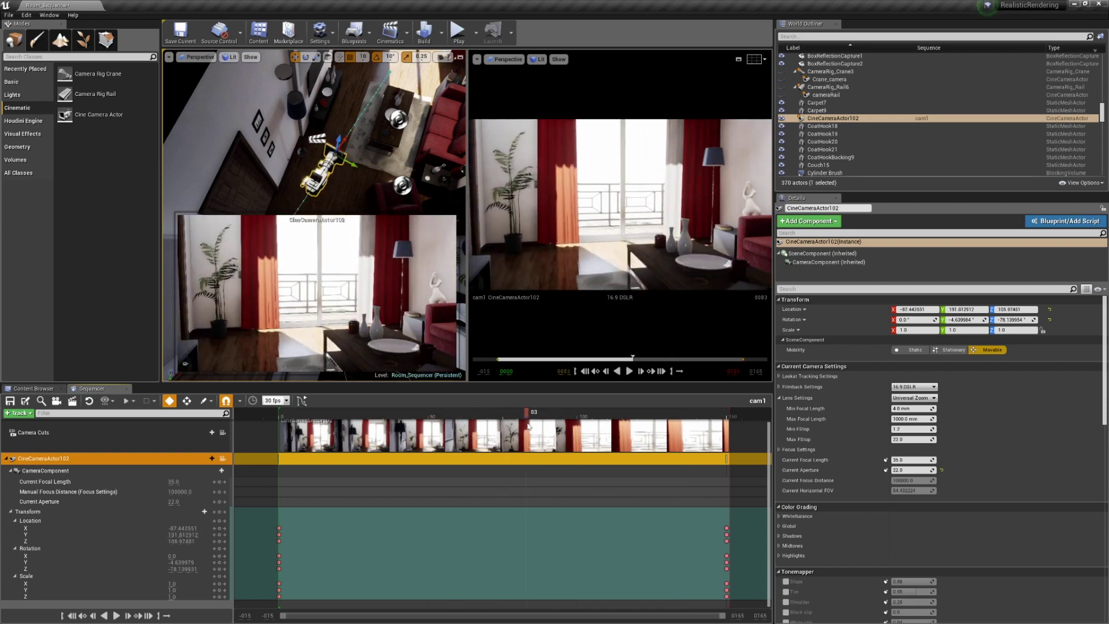
- Raise CineCameraActor102 above its path at frame 83 and key its transform there
right_click_drag(353, 157, 344, 137)
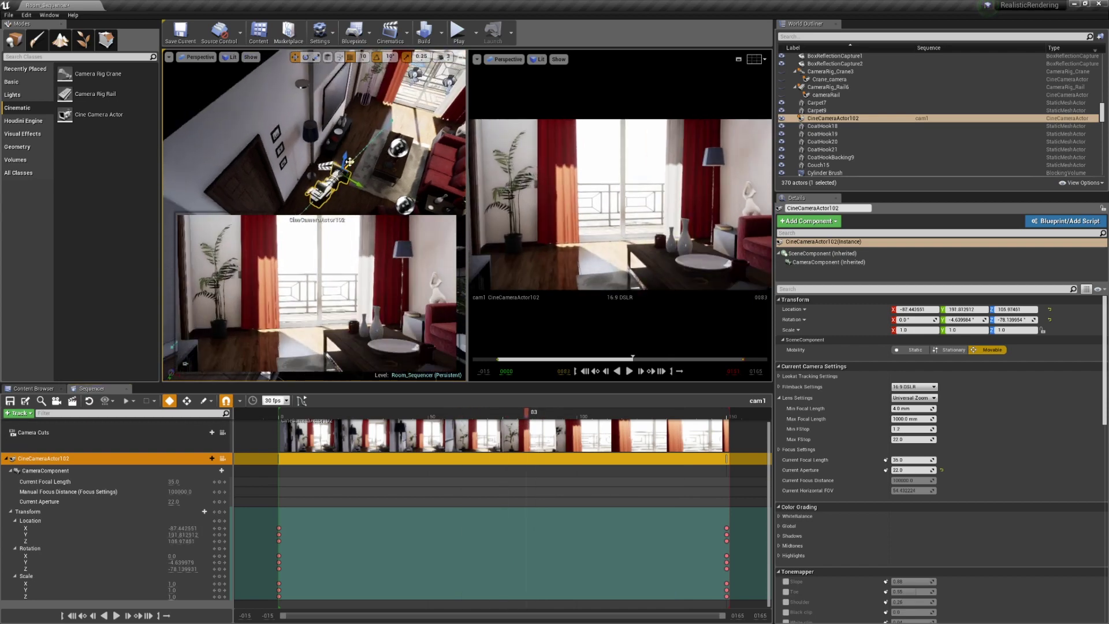
left_click_drag(347, 159, 350, 123)
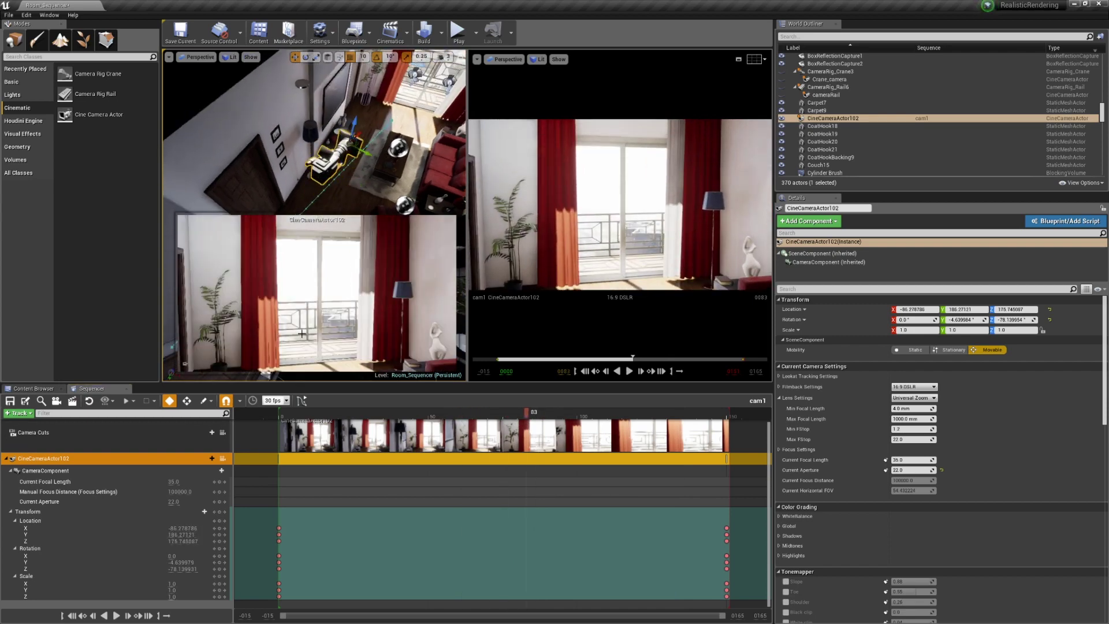
key("s")
- Shift the camera's middle transform keys from frame 83 to frame 75 and delete them
left_click_drag(485, 506, 552, 603)
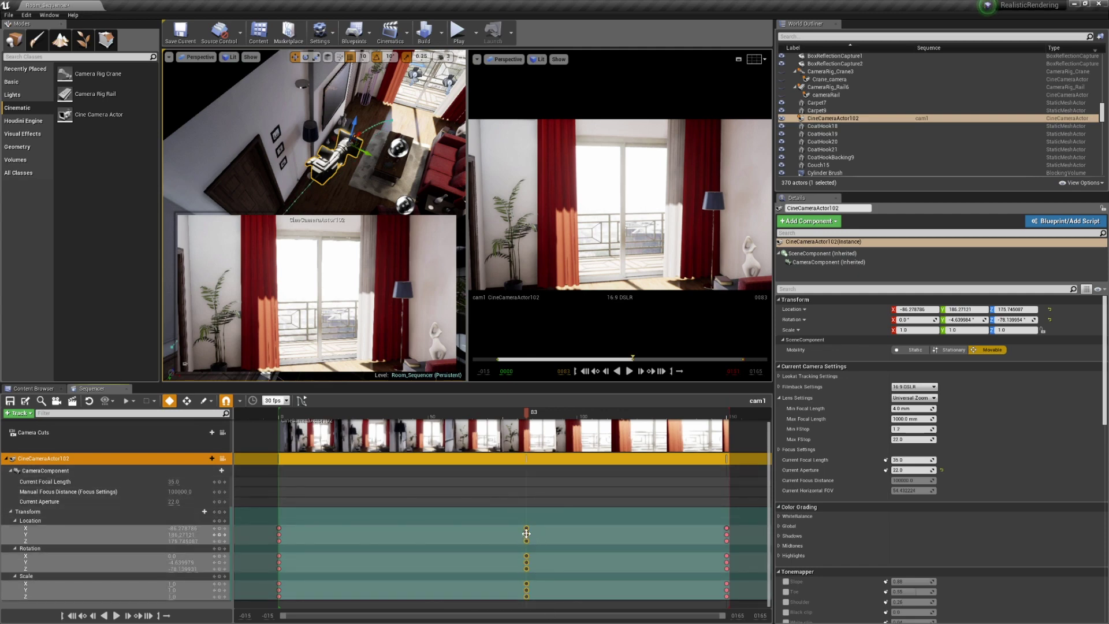
left_click_drag(526, 533, 501, 541)
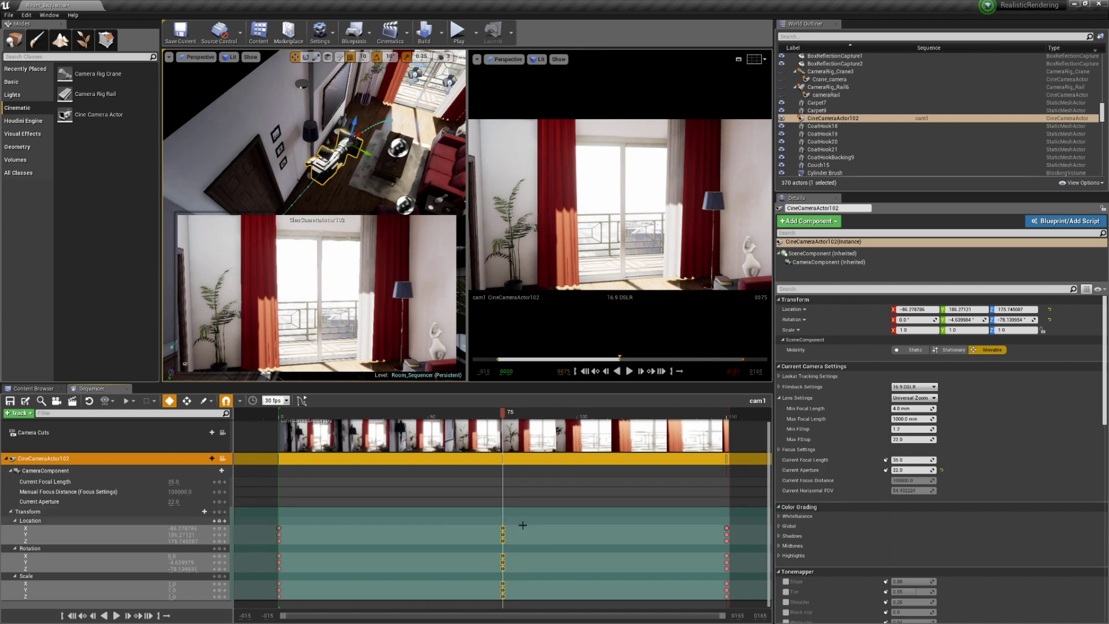
key("Delete")
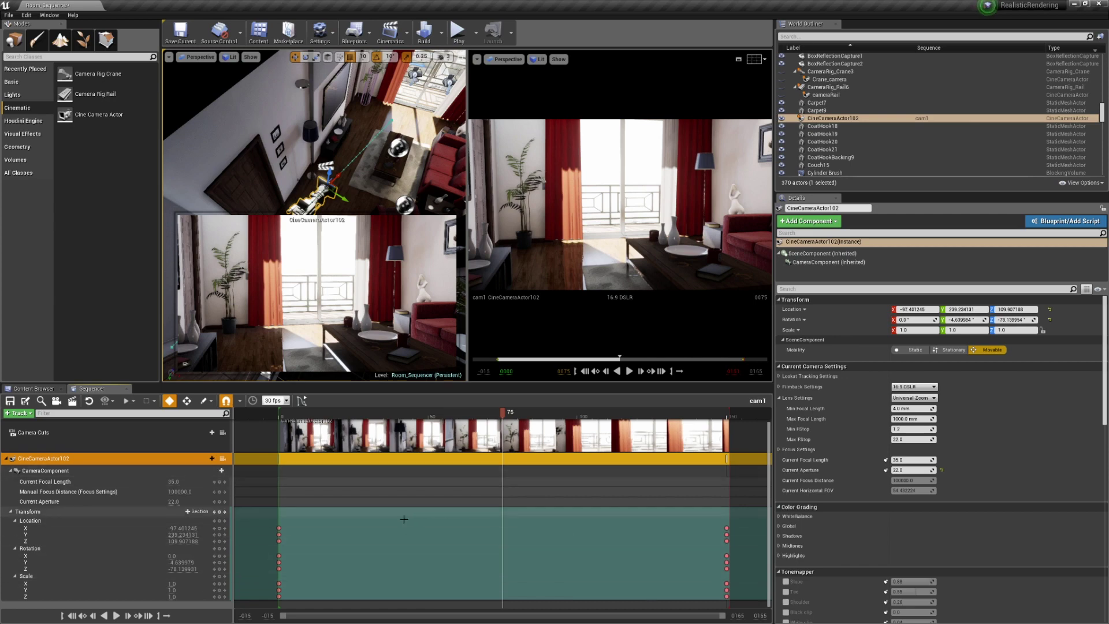
- Examine the camera's transform animation curves in the curve editor and return to the keyframe view
left_click(301, 400)
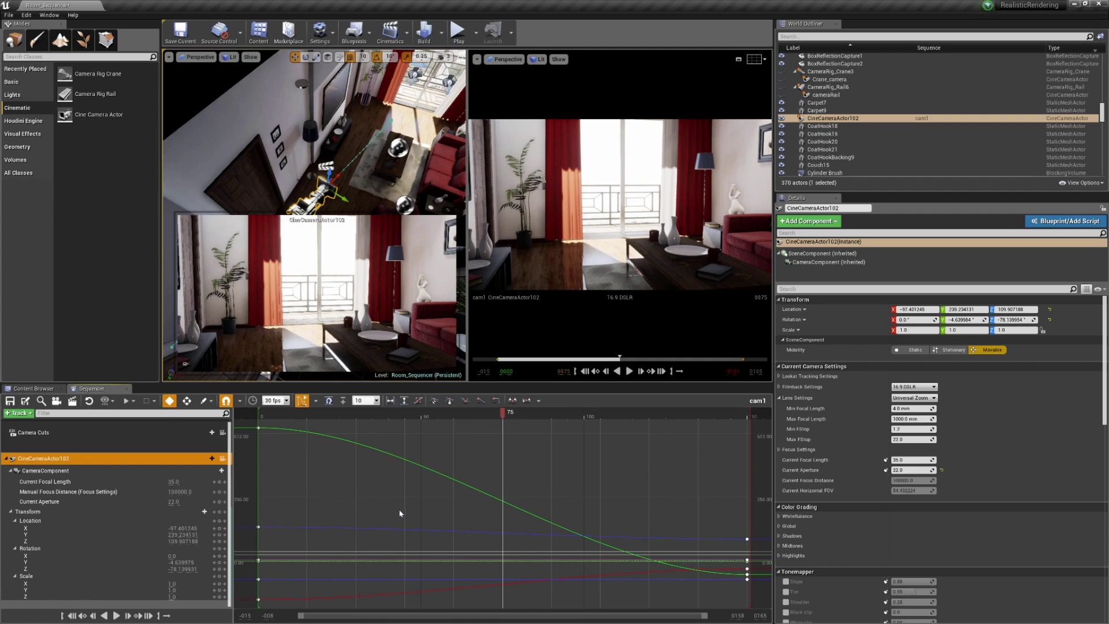
left_click(301, 400)
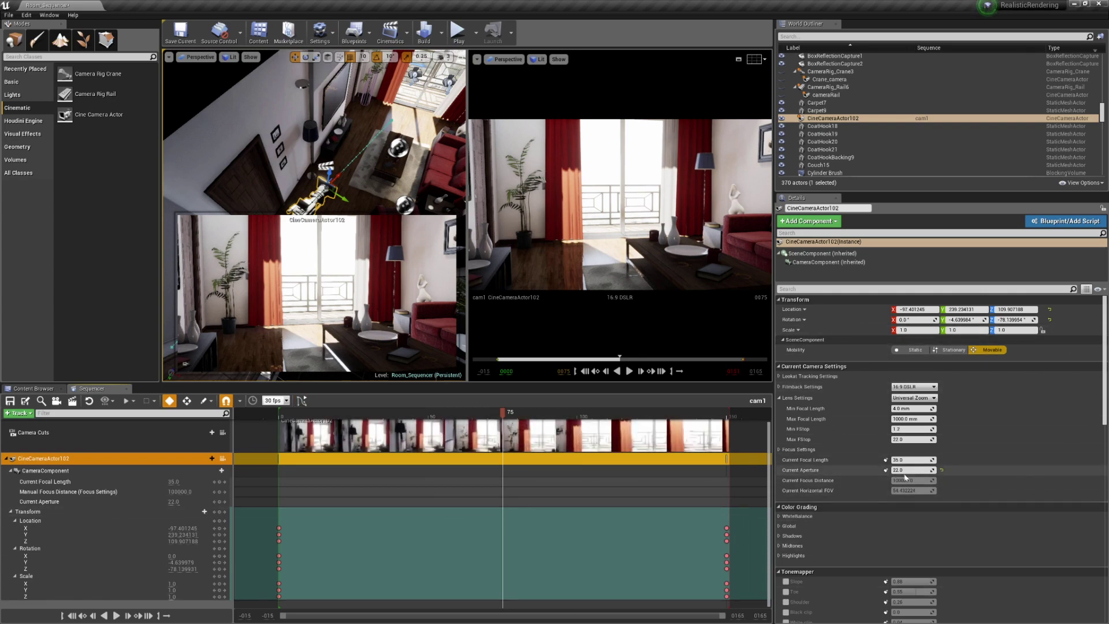
- Try resetting the camera's current aperture to its default of 2.8, and undo the reset
left_click(941, 470)
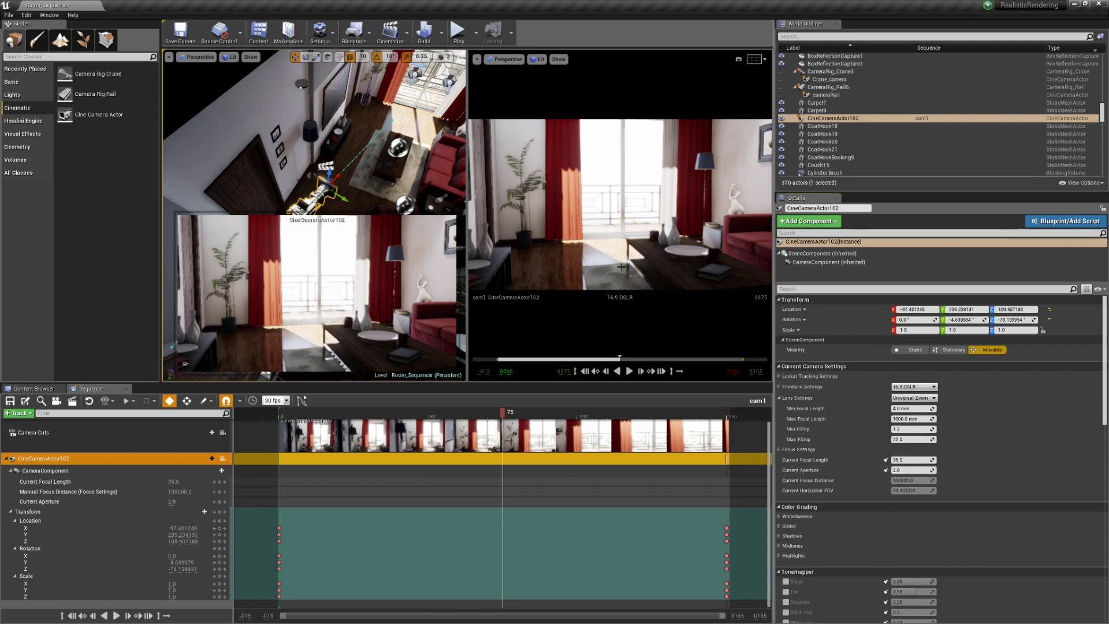
key("ctrl+z")
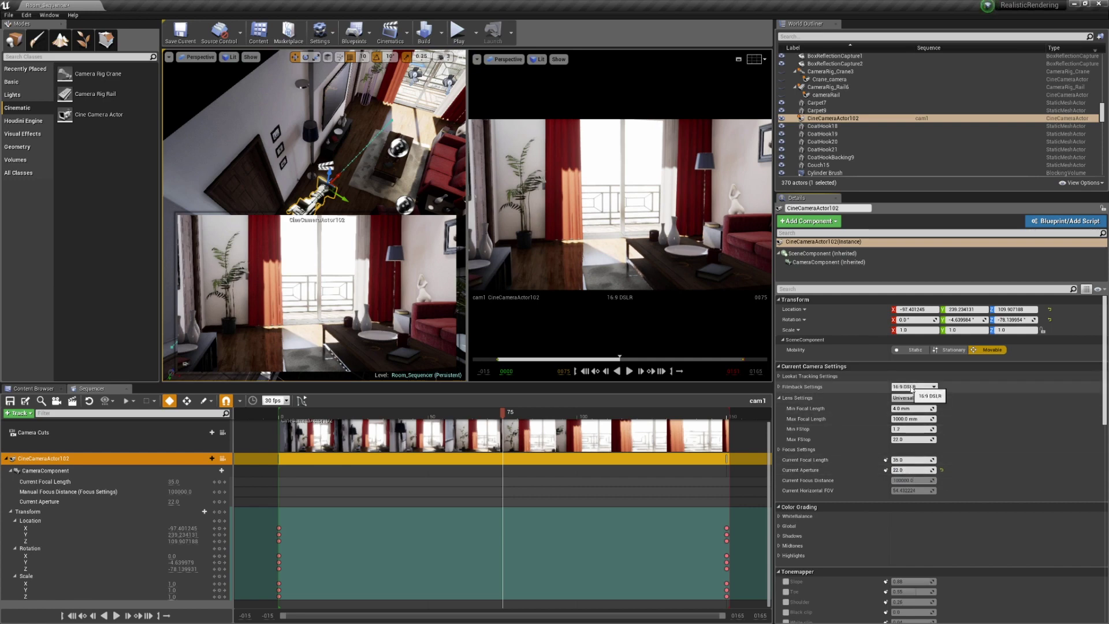
- Examine the camera's Lookat Tracking Settings and Focus Settings, collapsing each group again
left_click(779, 376)
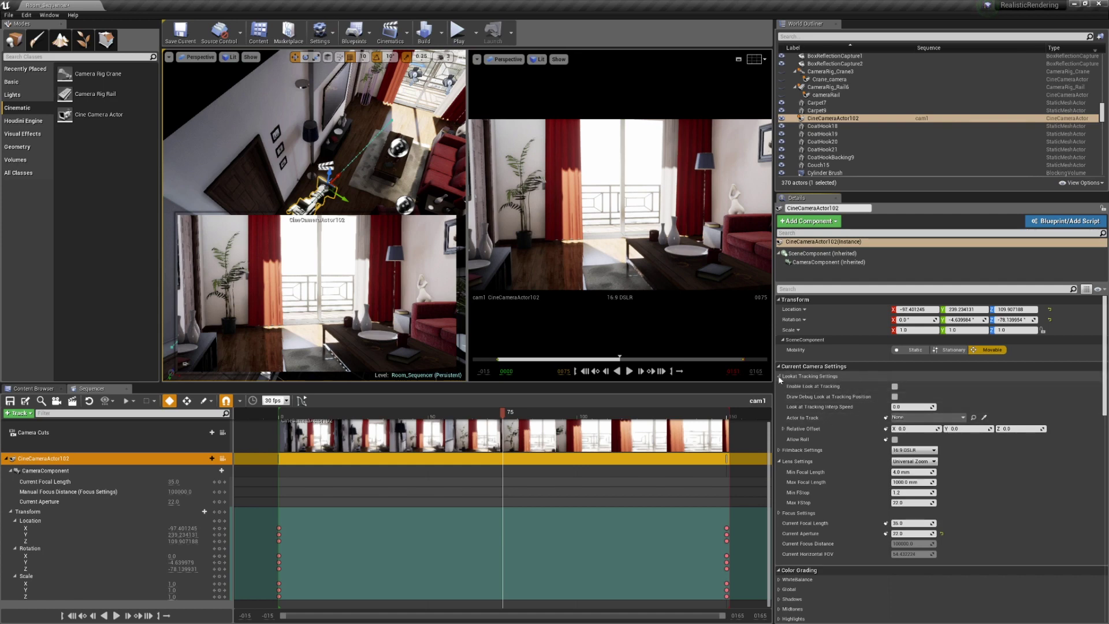
left_click(779, 377)
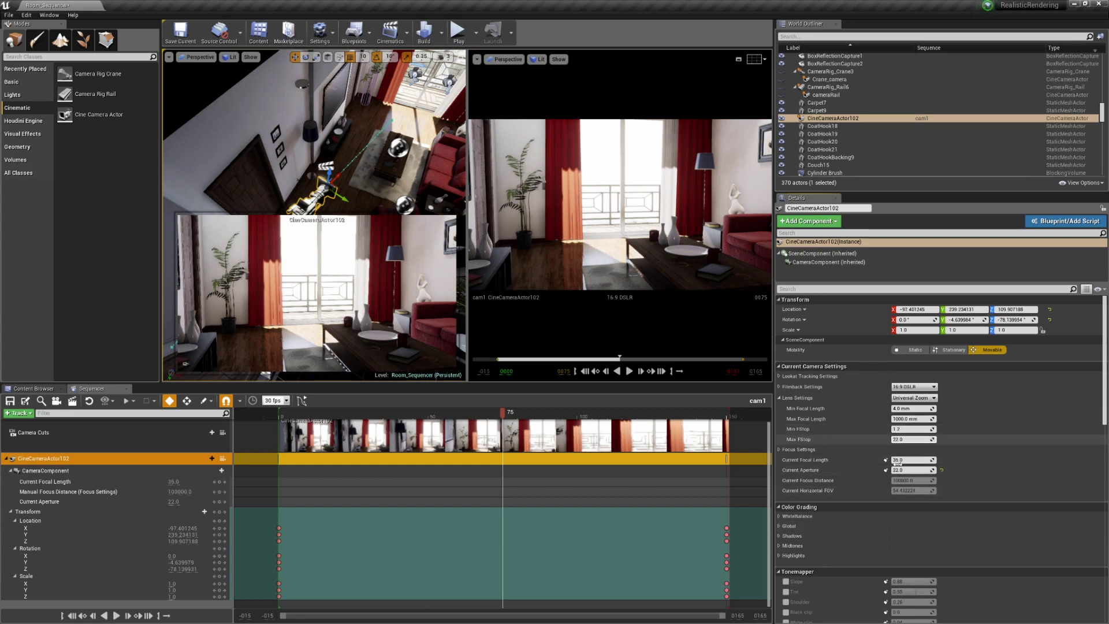
left_click(779, 451)
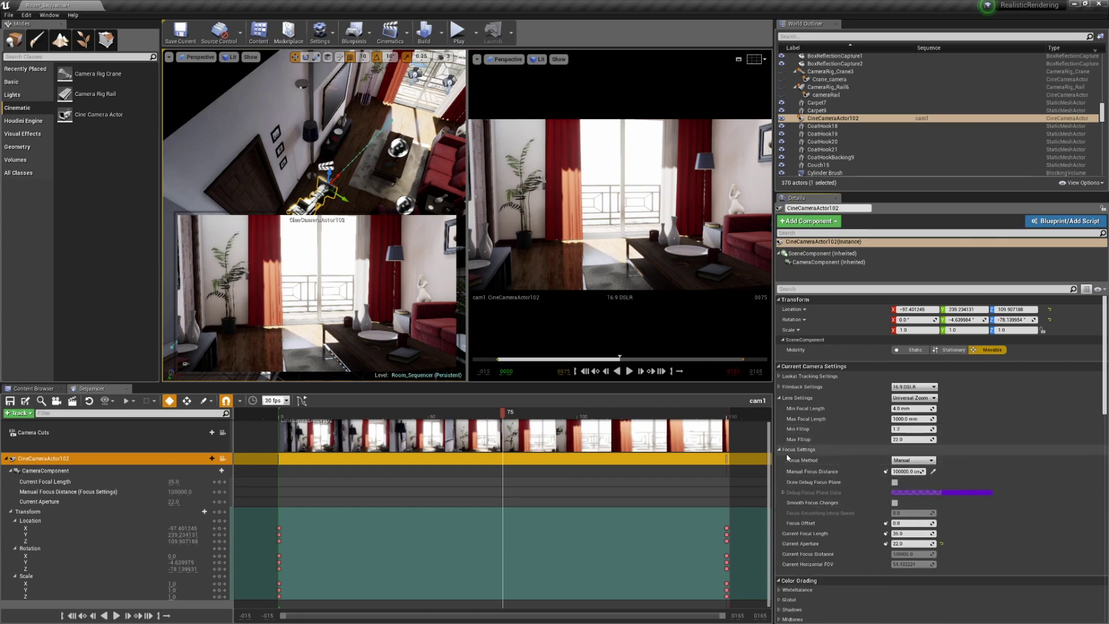
left_click(779, 450)
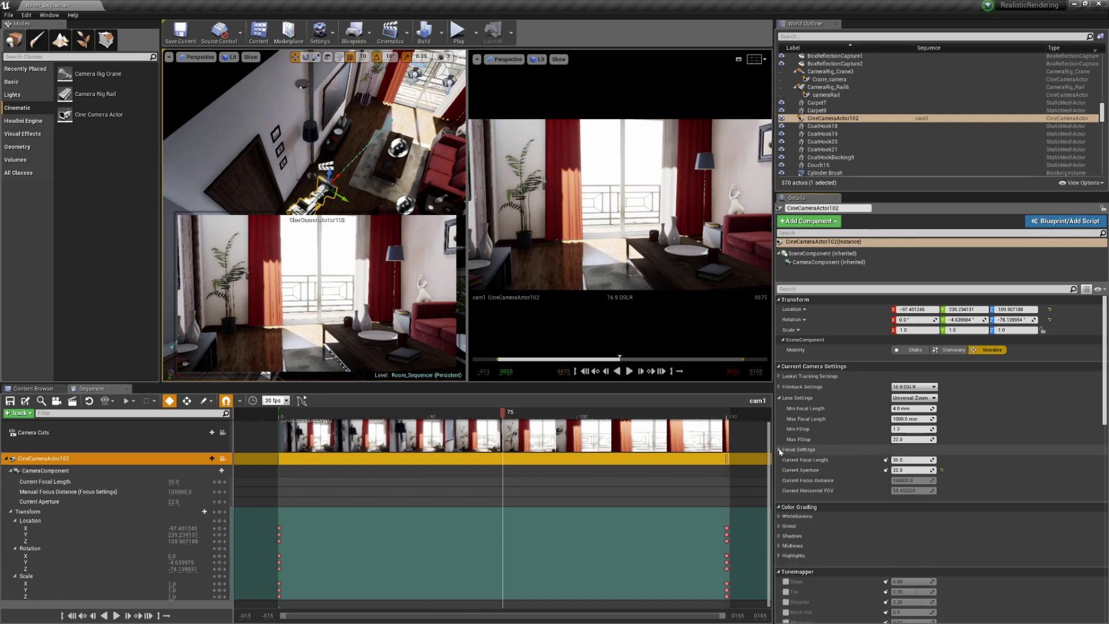